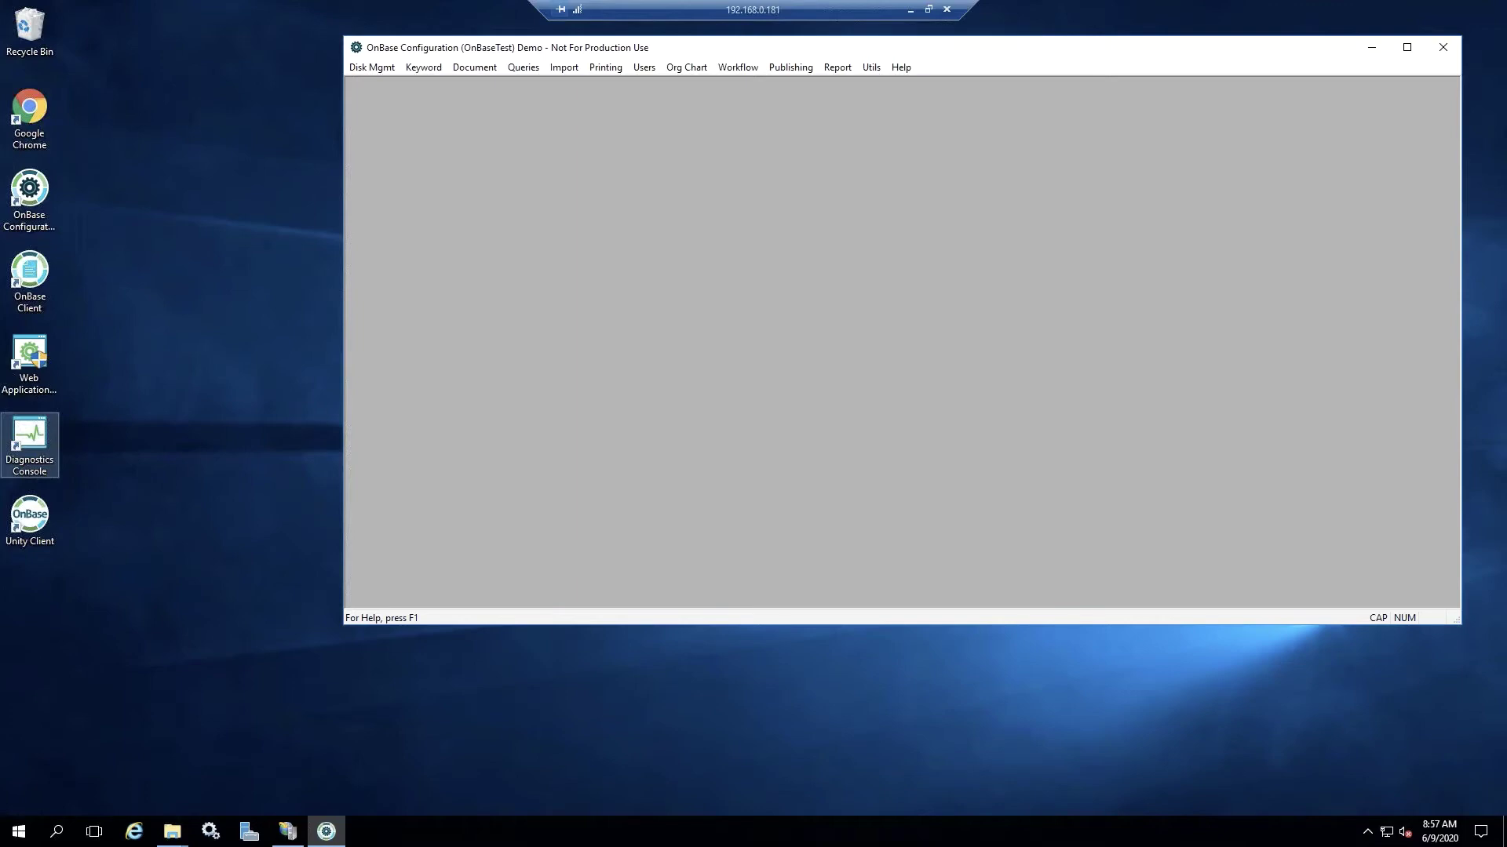
- Create a new keyword type named 'Employee SSN' in Keyword Types
click(421, 69)
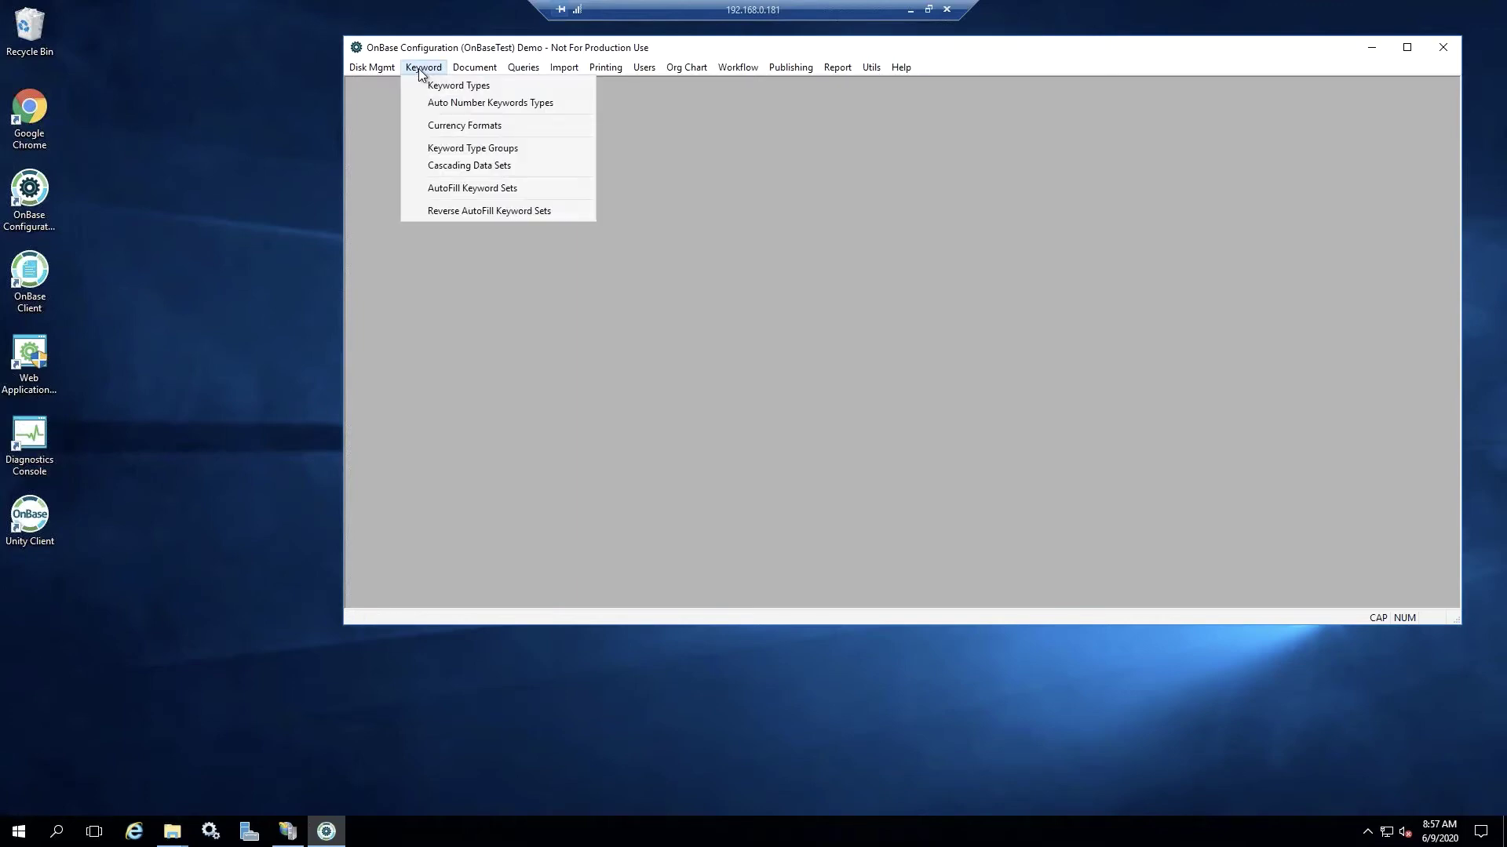
click(459, 86)
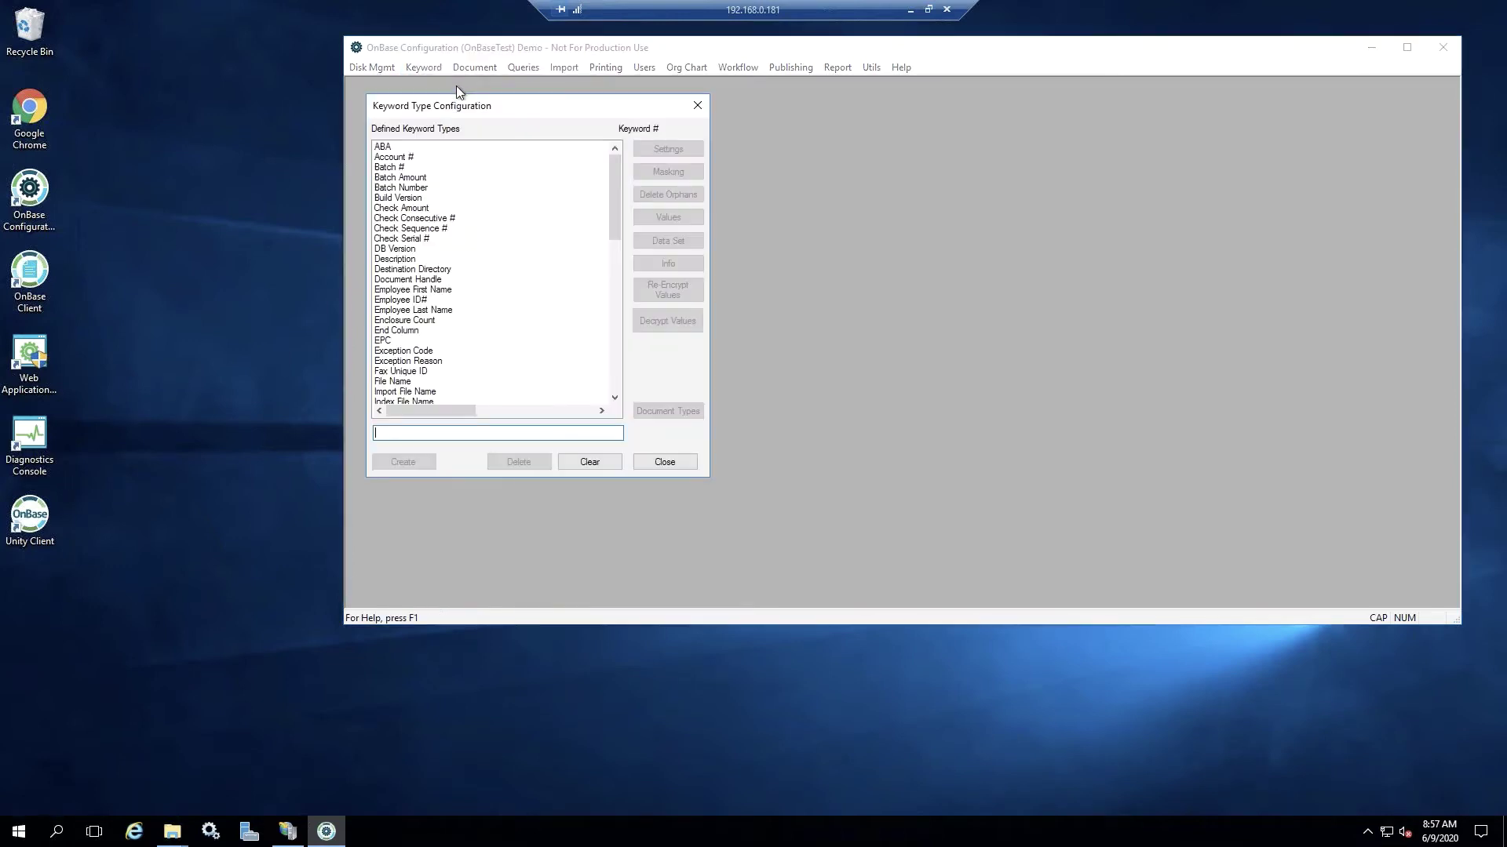
text(E)
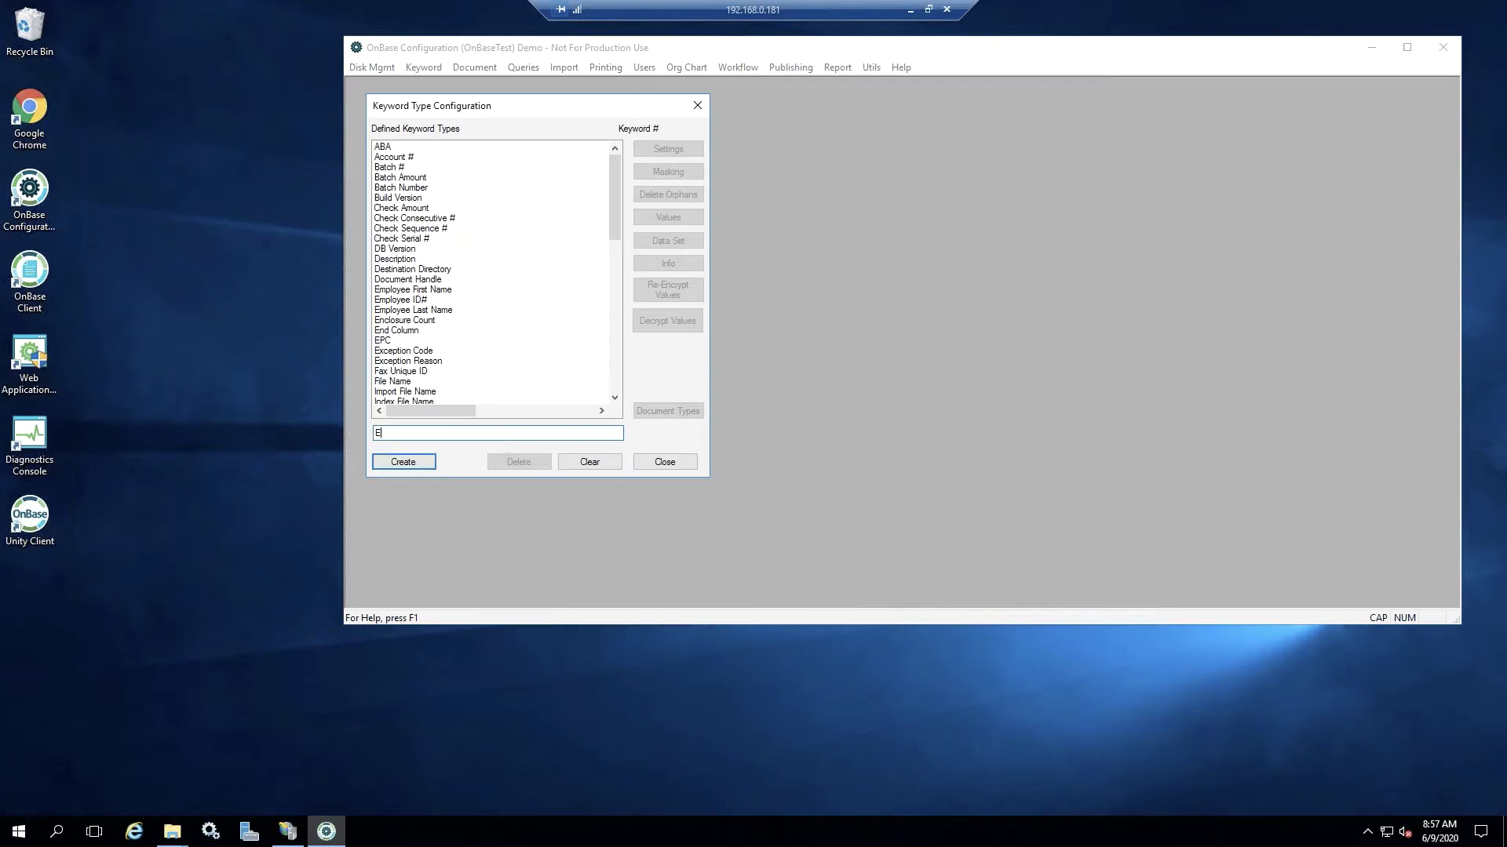
text(mployee SS#)
key(BackSpace)
text(N)
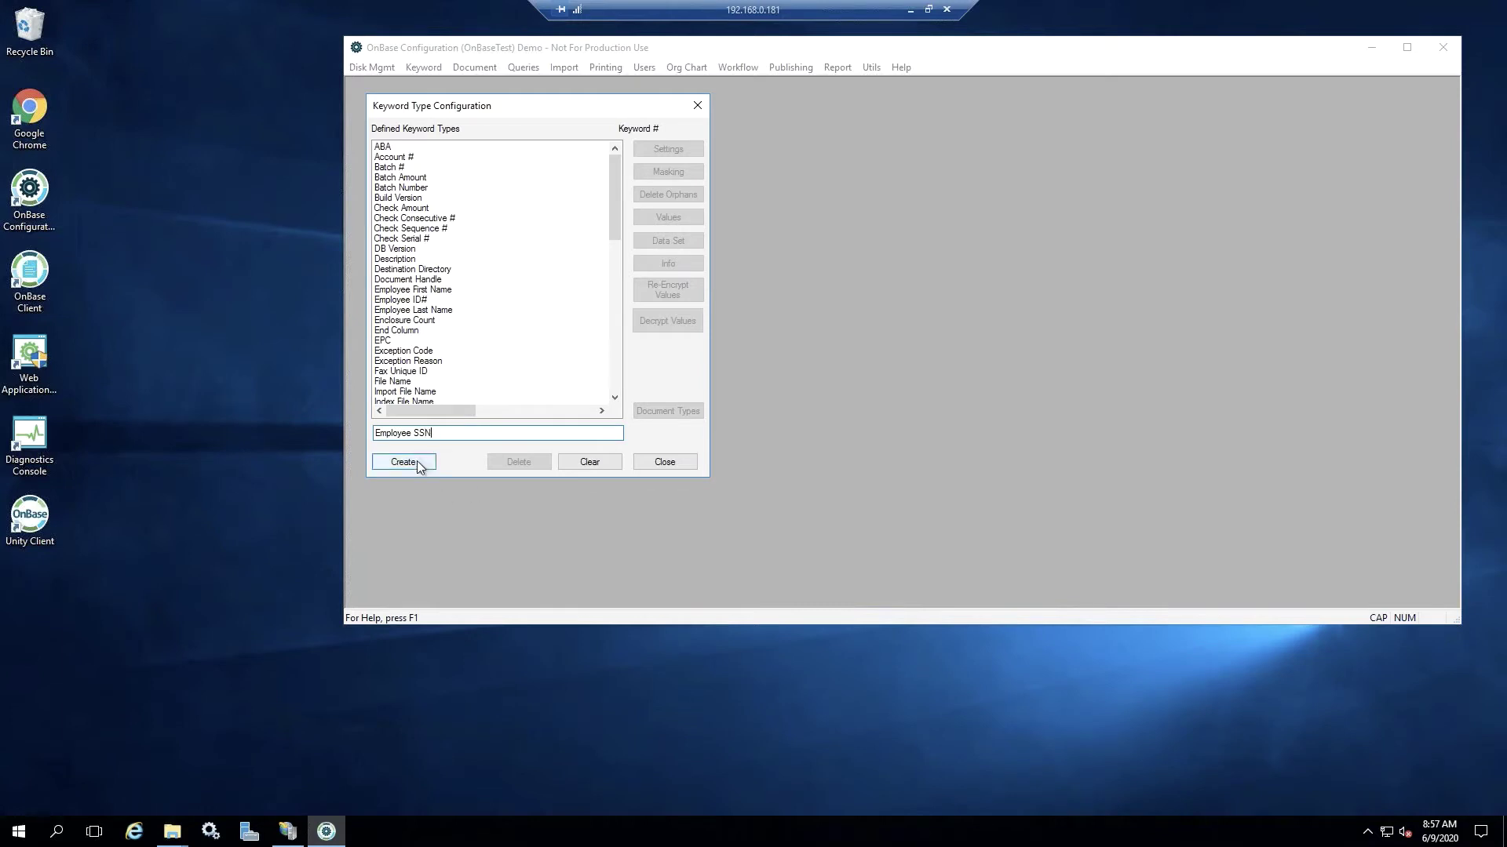
click(419, 464)
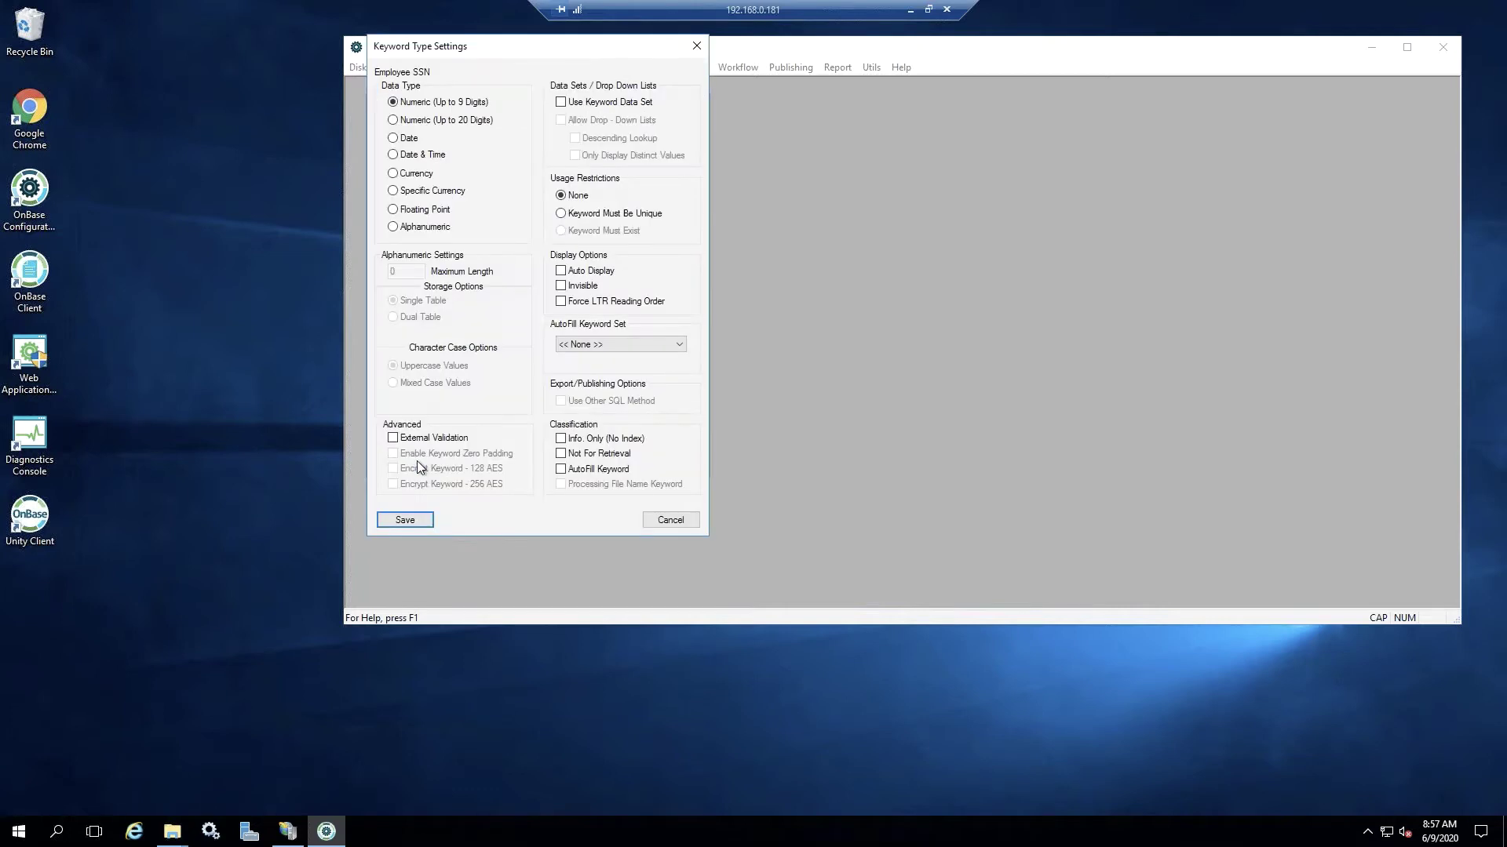
- Make Employee SSN an Alphanumeric keyword type with a maximum length of 9
click(393, 227)
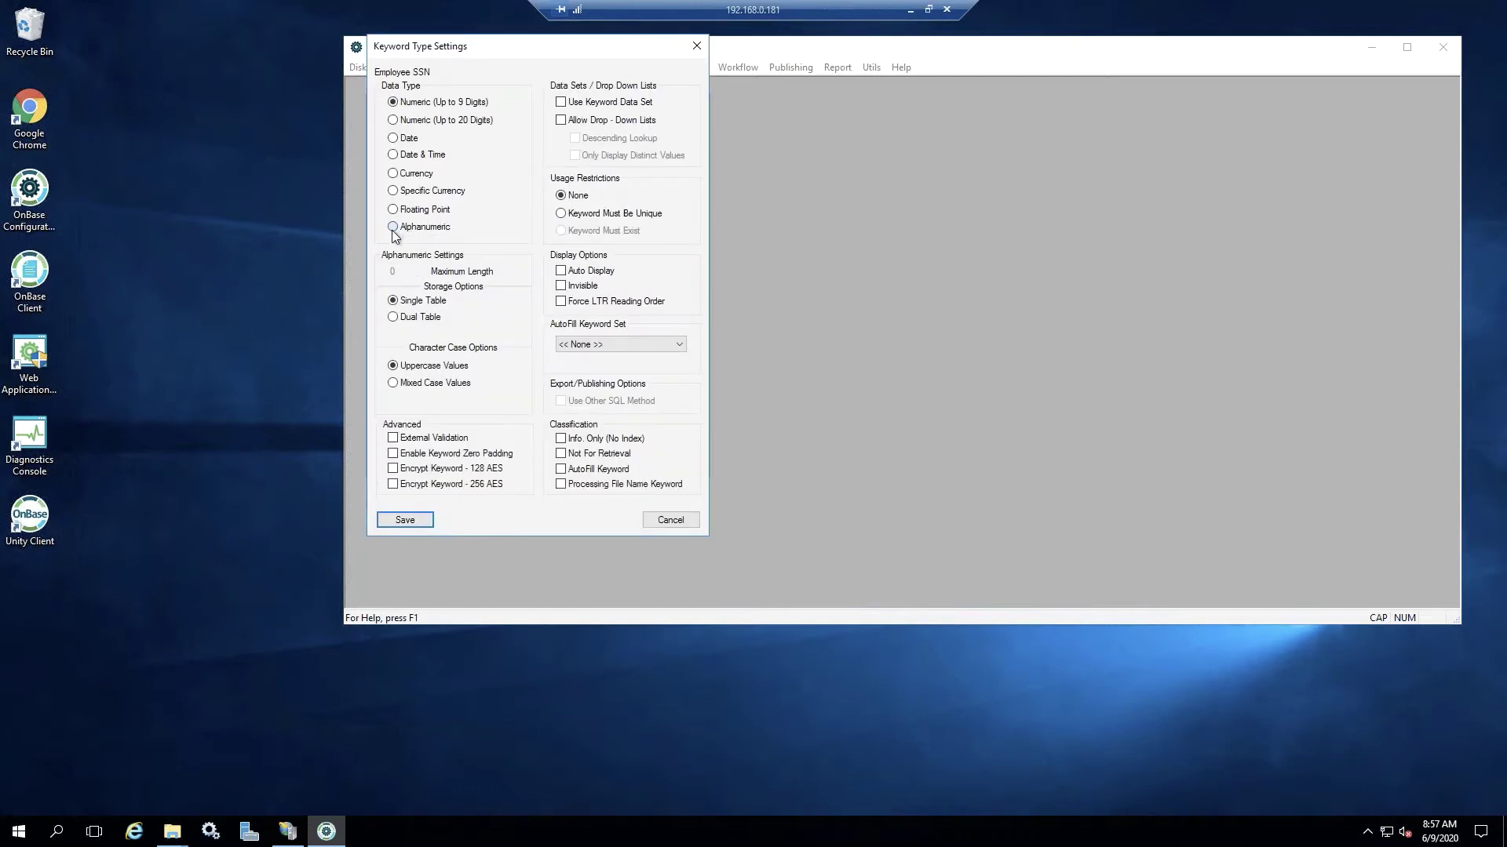
double_click(405, 271)
text(9)
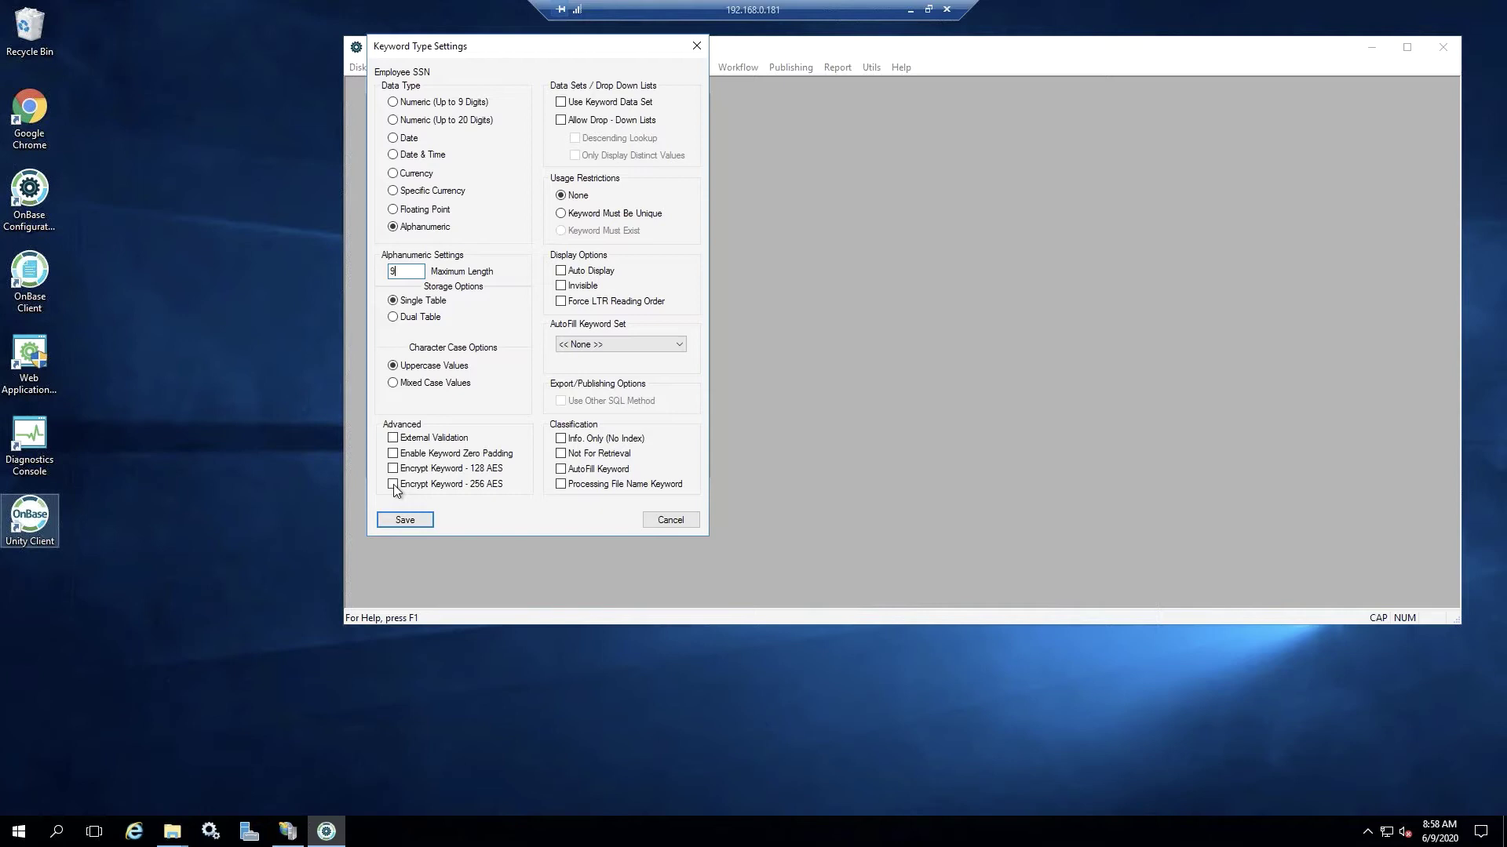
- Enable 256 AES keyword encryption on Employee SSN, confirm the warning, and save
click(393, 484)
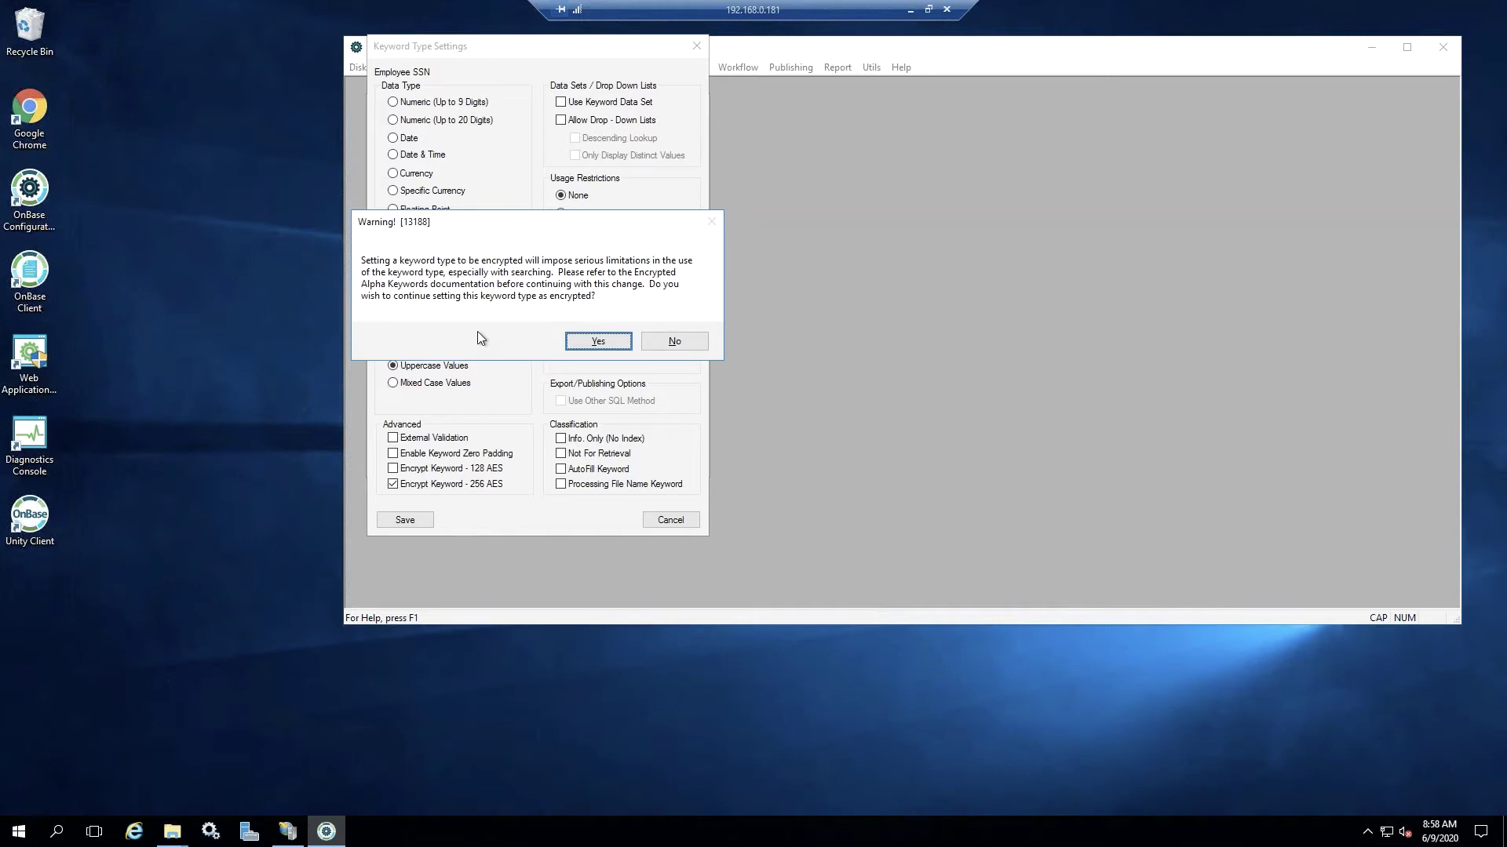
click(597, 342)
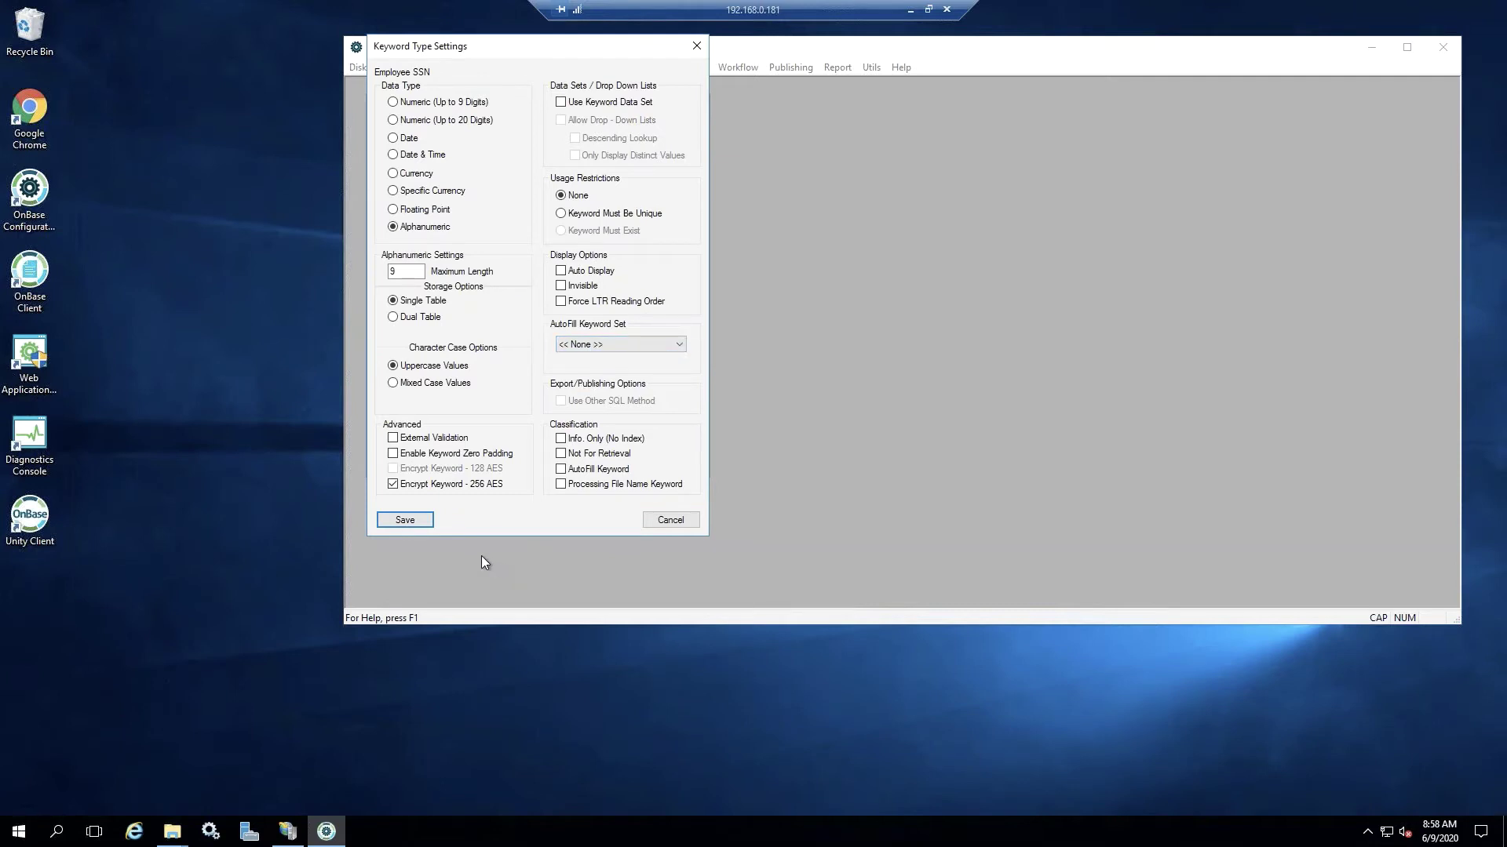
click(405, 520)
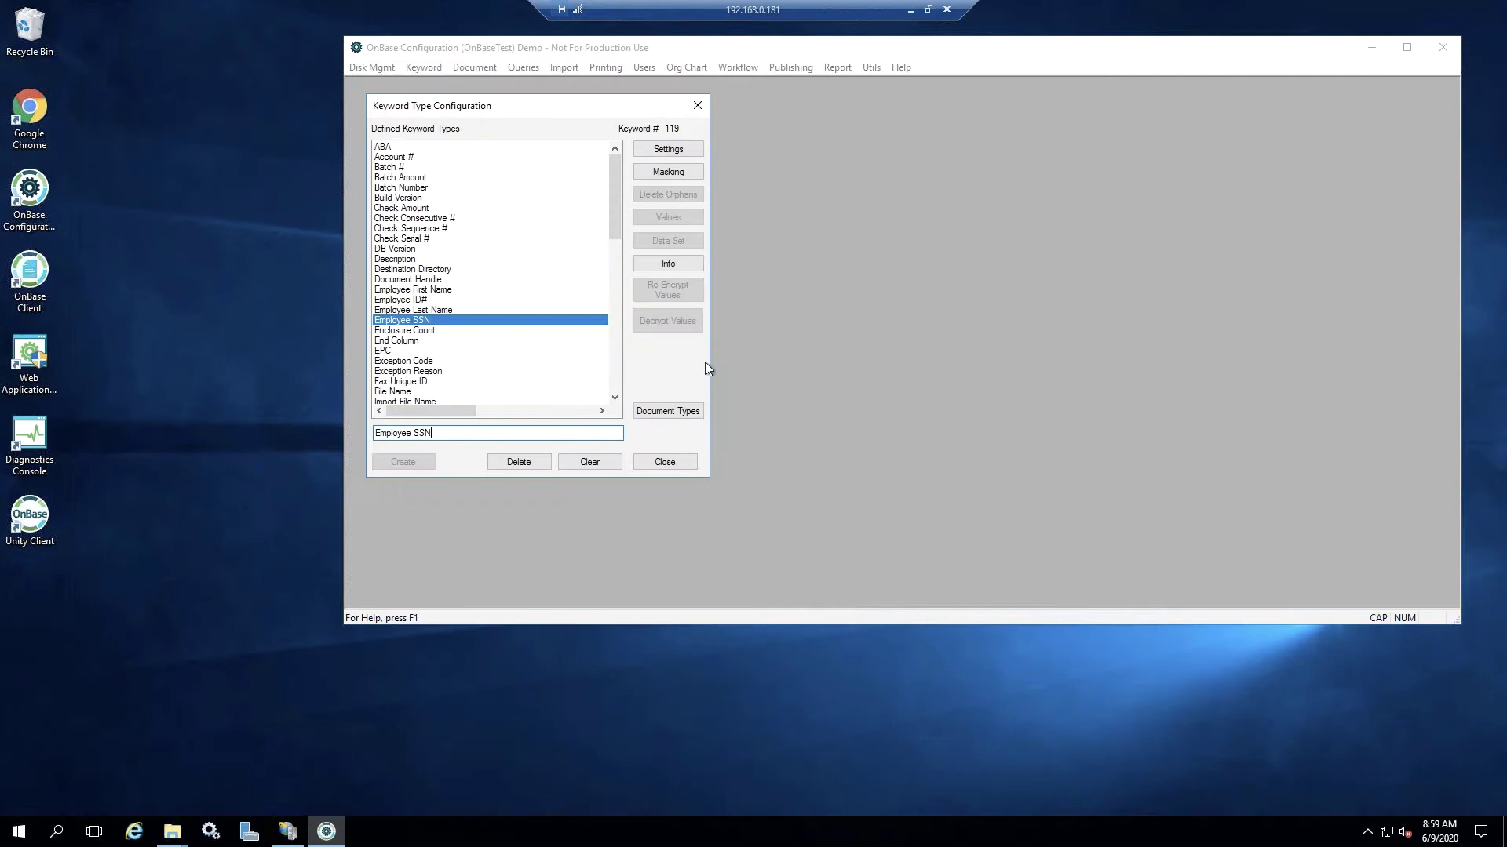
- Save a masking setup for Employee SSN with symbol * and security mask MMMMMAAAA
click(668, 171)
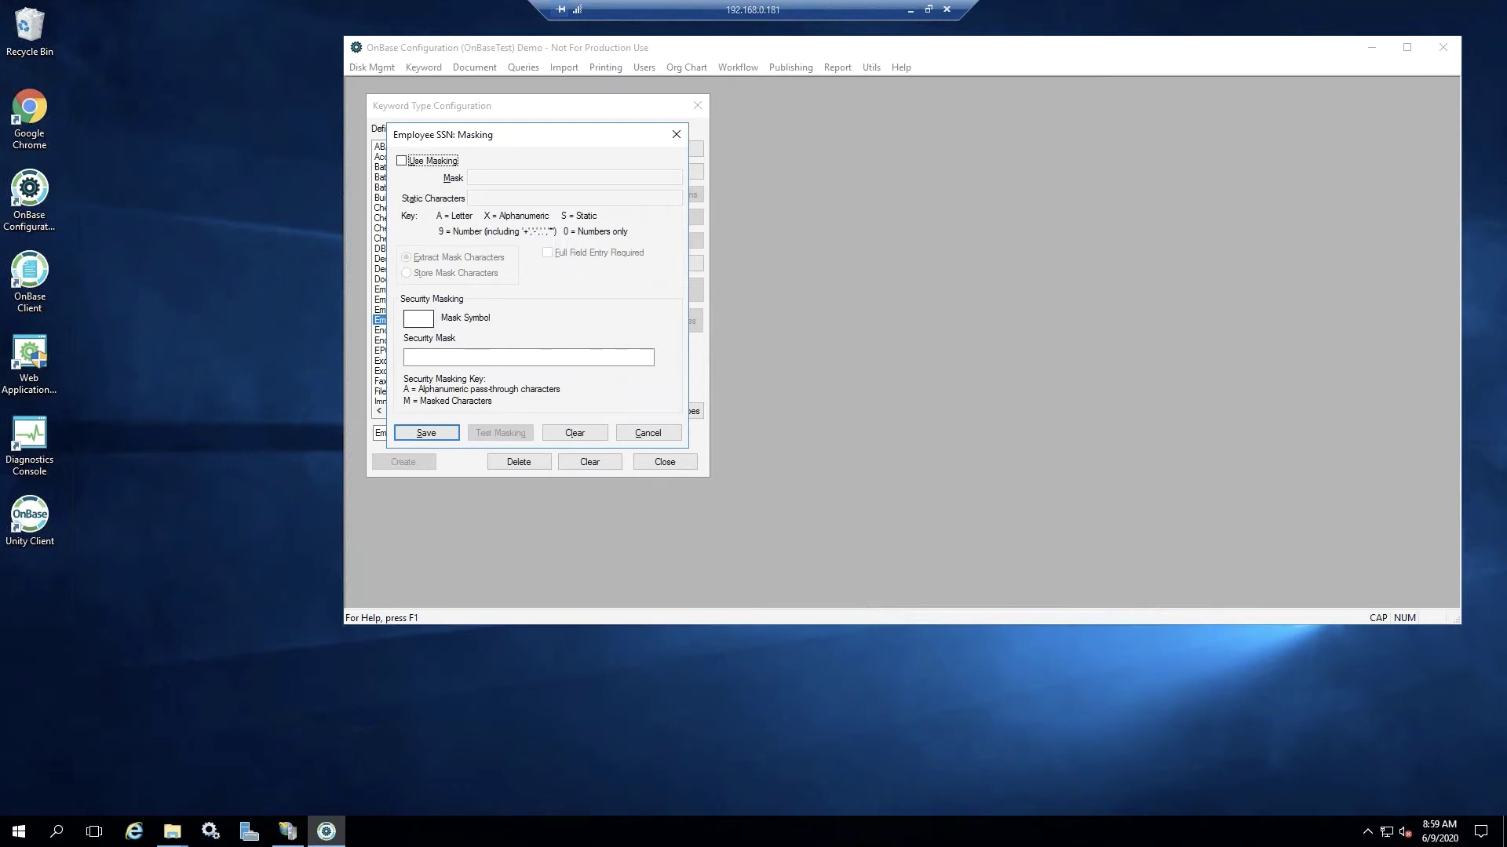
click(409, 319)
click(433, 358)
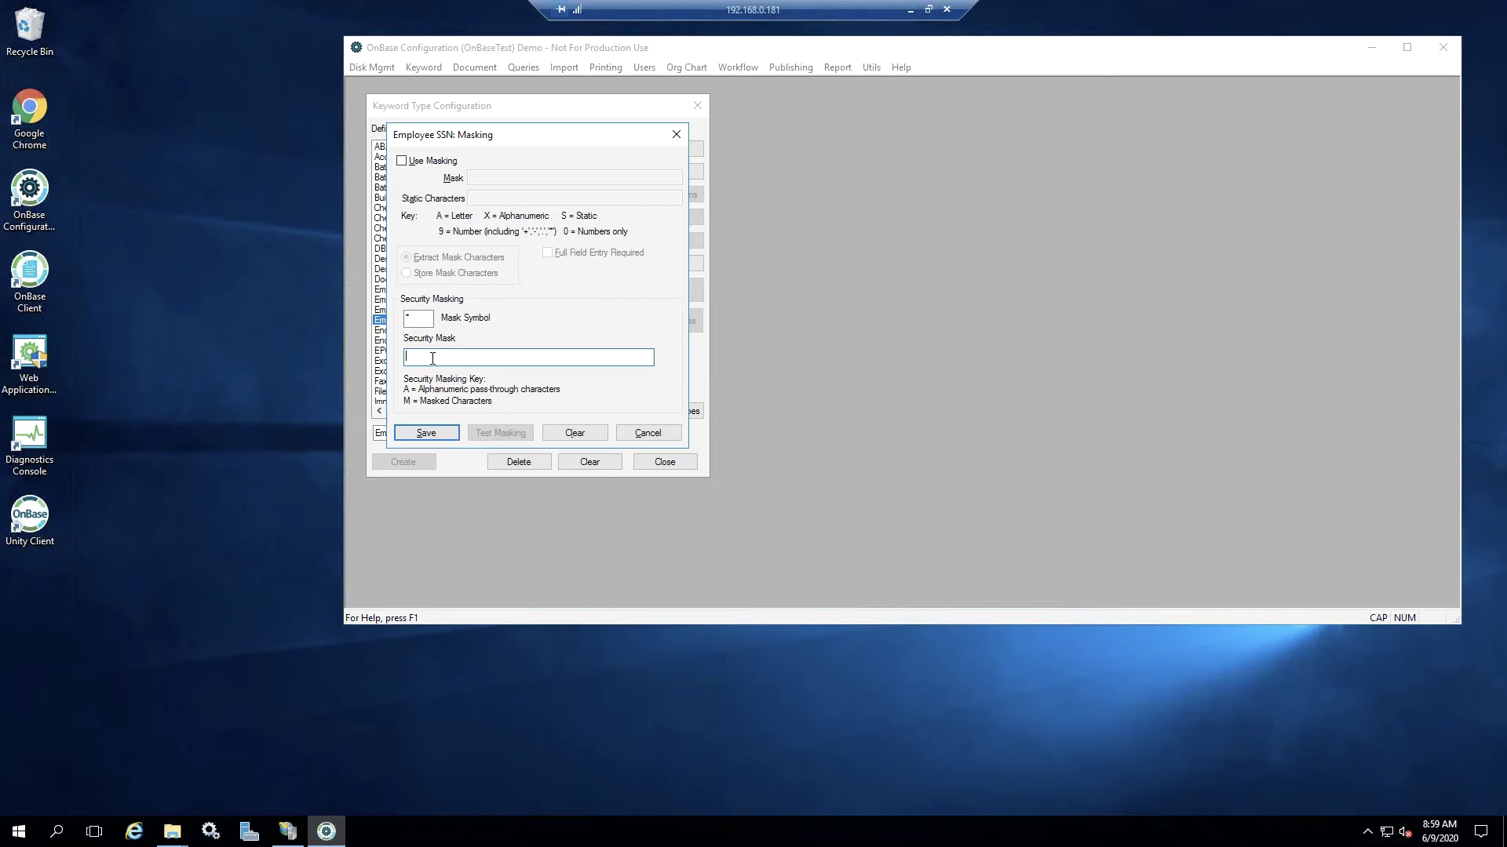
text(MMMMM)
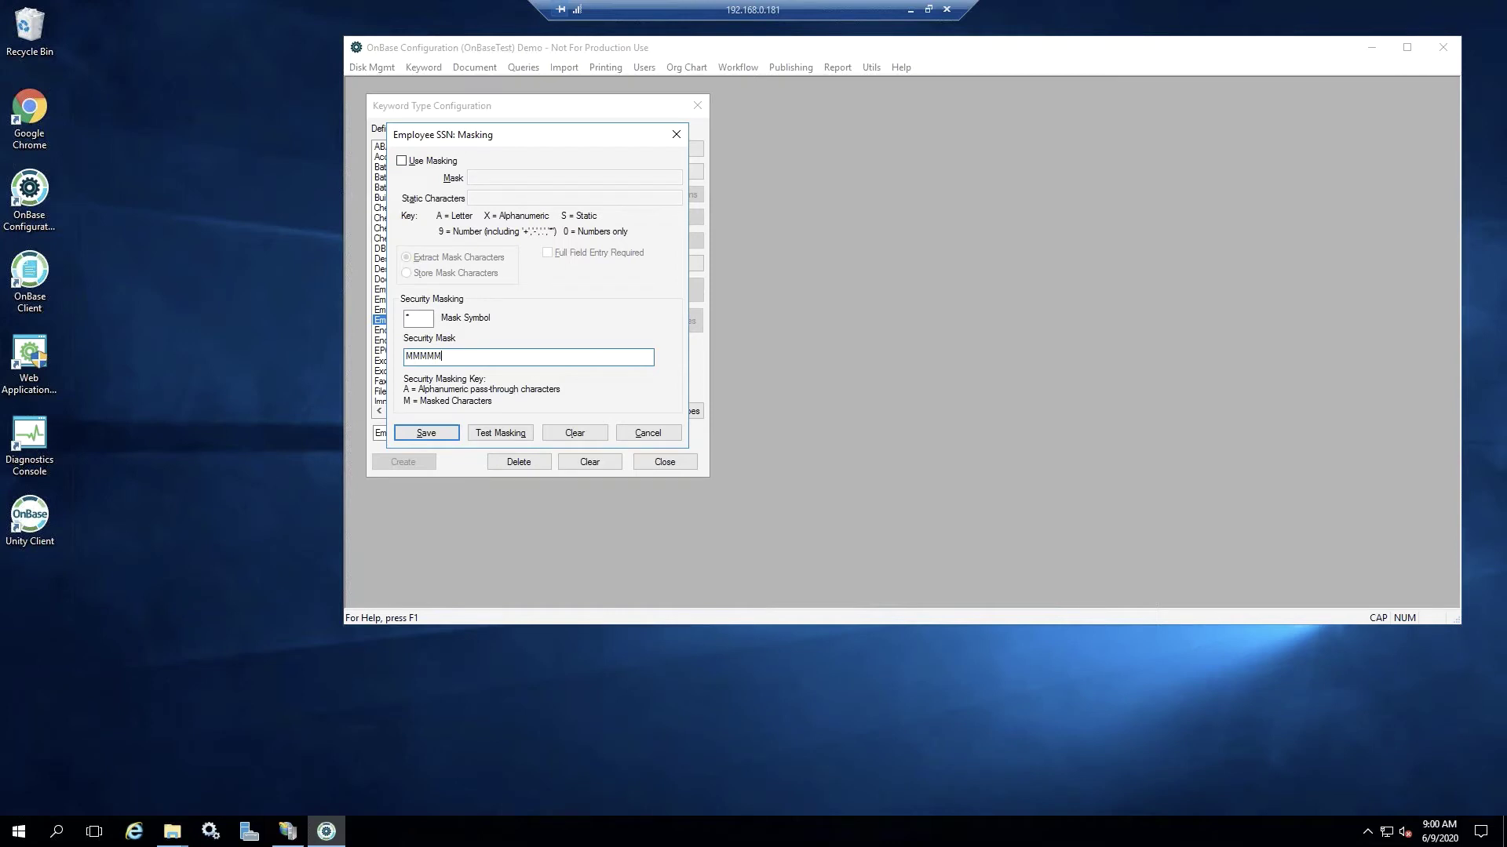
text(AAAA)
click(438, 435)
click(438, 436)
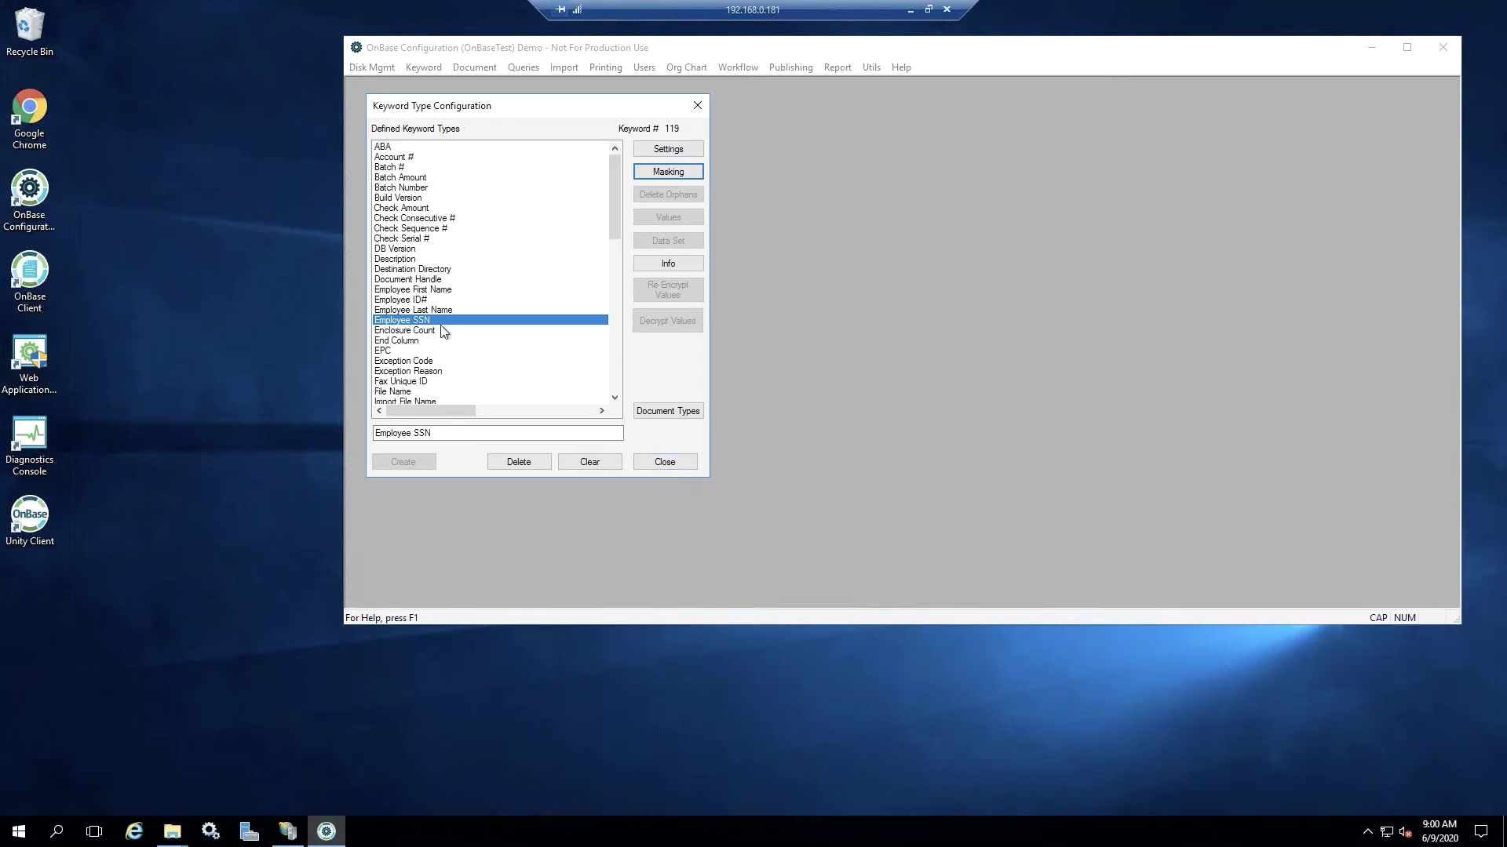
- Assign the HR - Resume document type to Employee SSN and close the keyword configuration
click(667, 418)
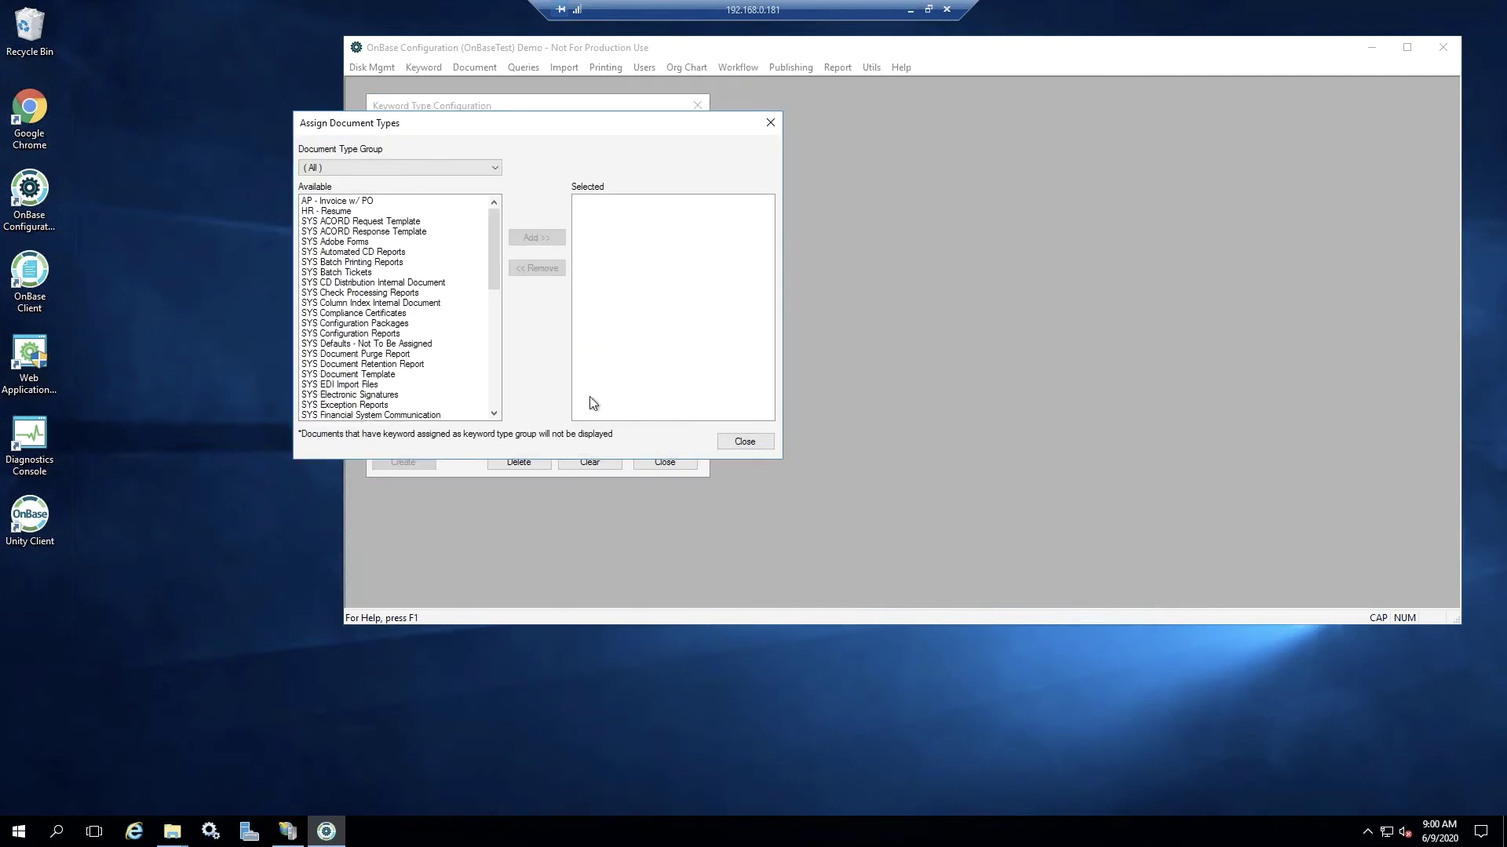
click(345, 211)
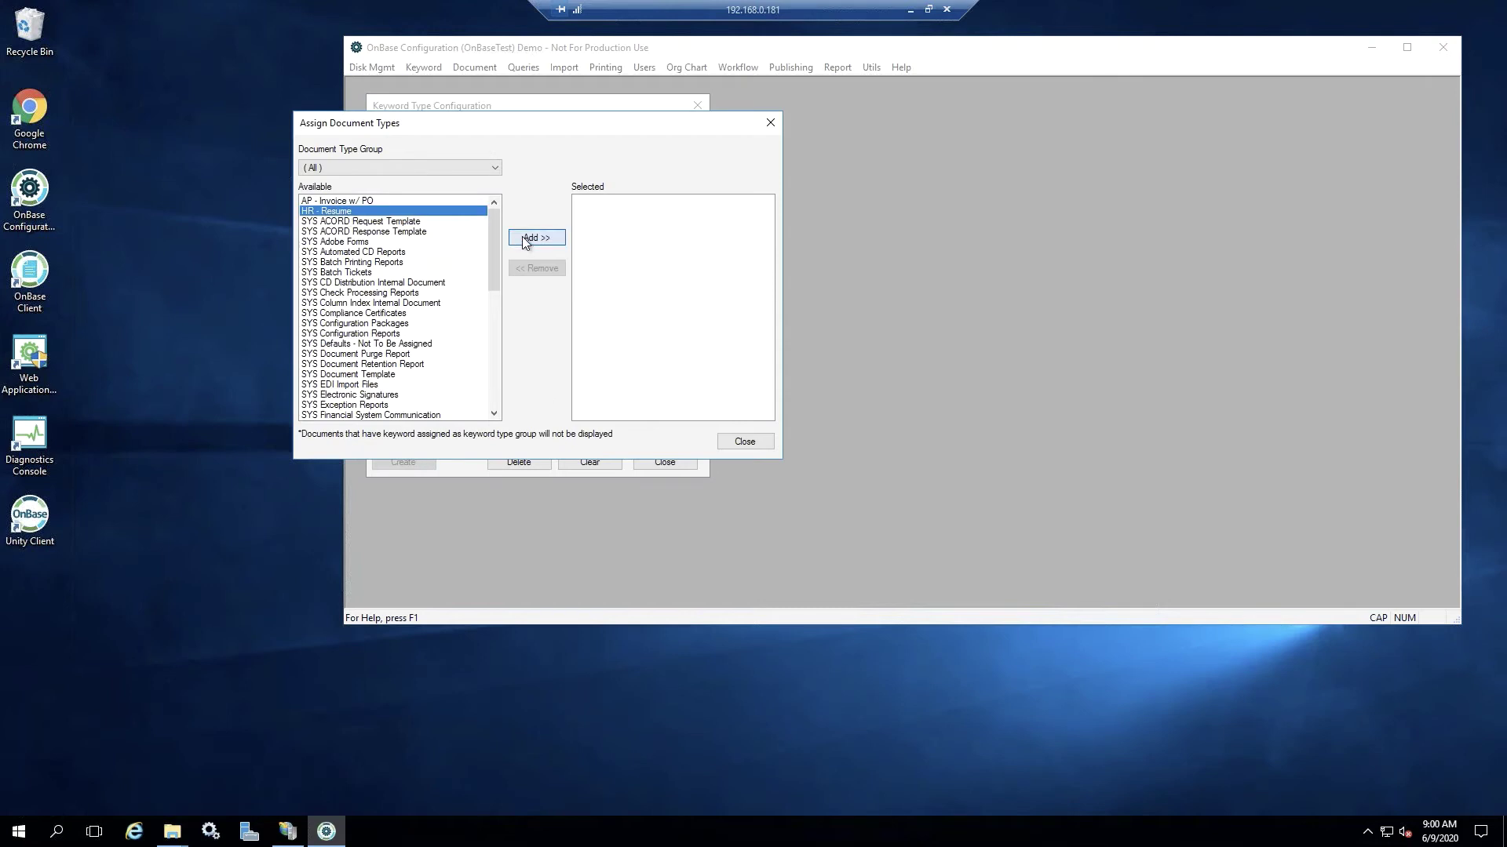
click(526, 239)
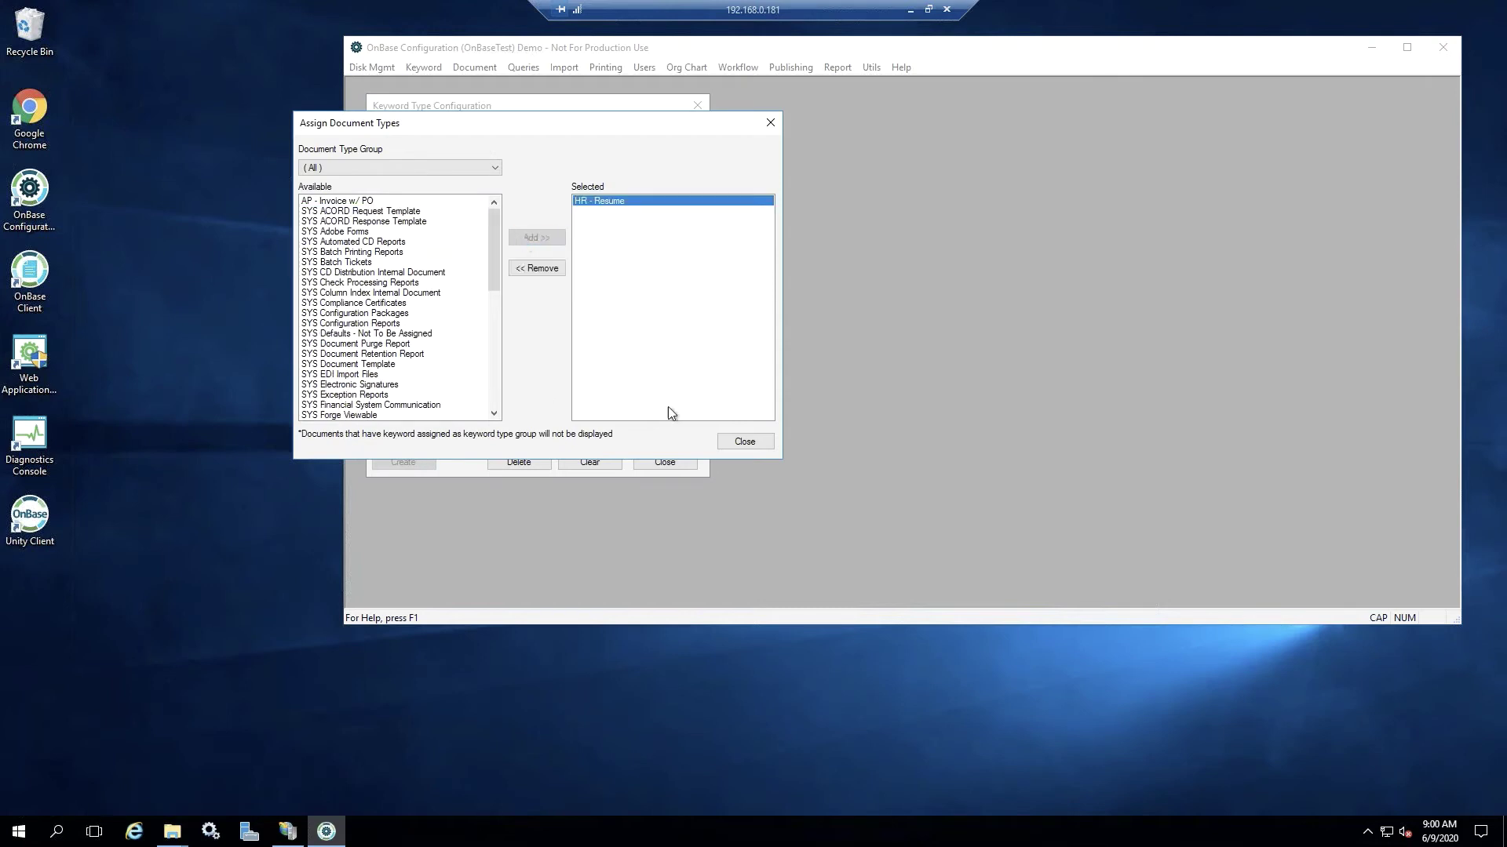
click(744, 442)
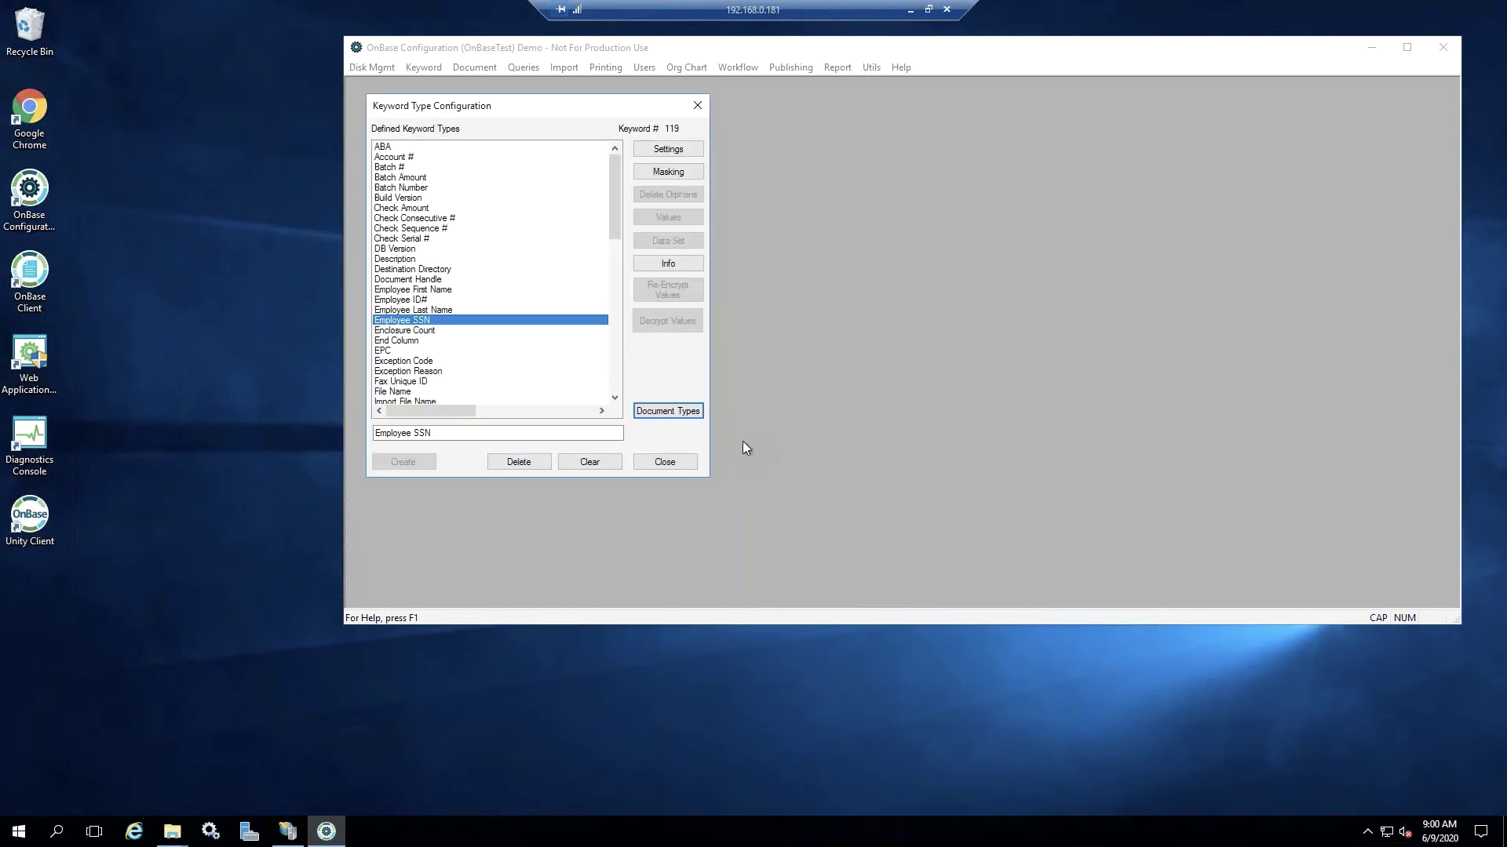
click(673, 464)
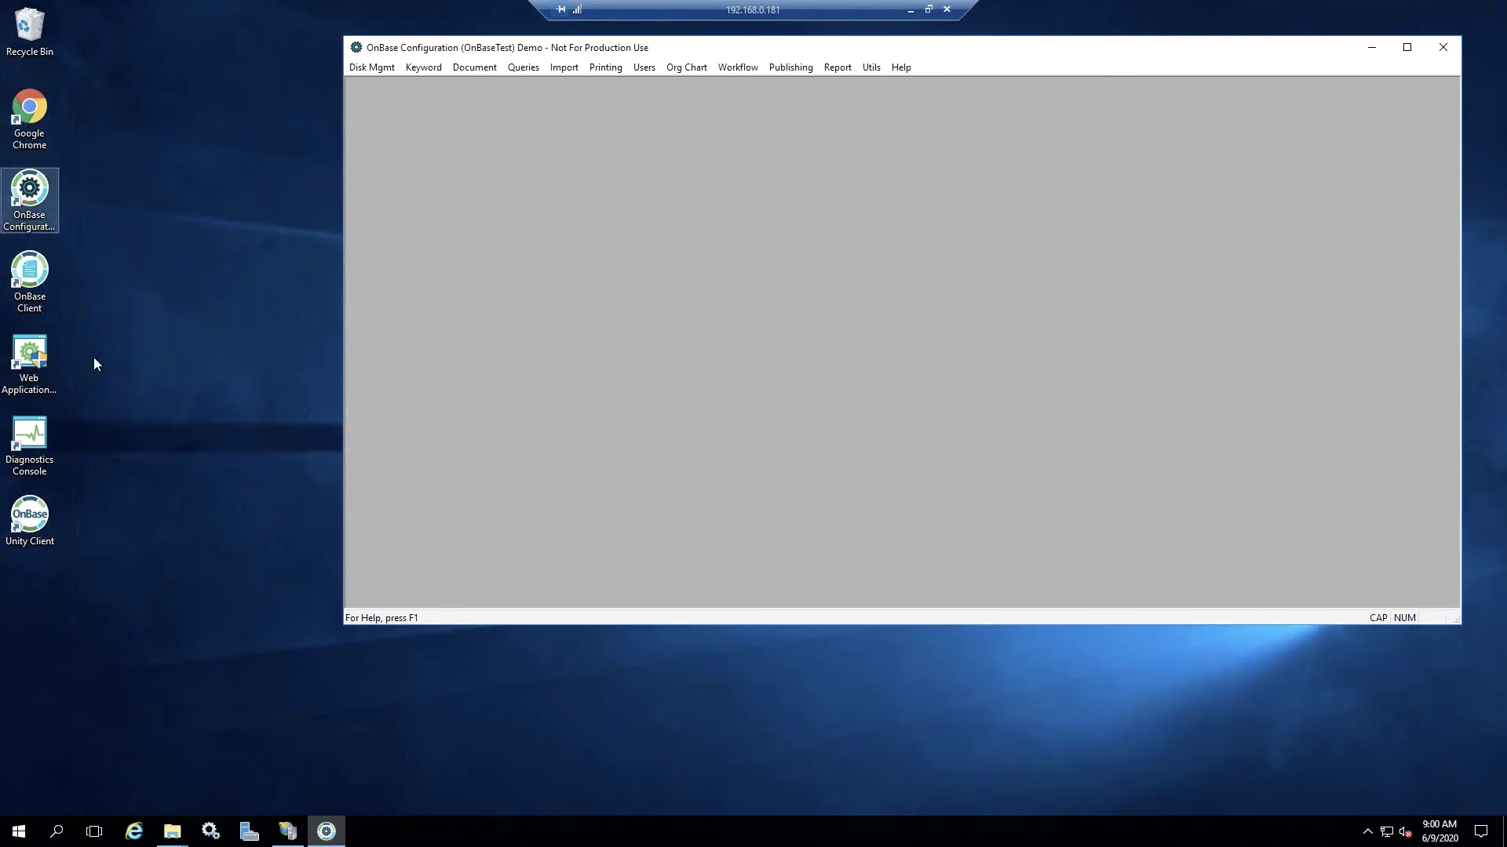
- Launch the OnBase Unity Client and log in with the manager account's username and password
click(18, 530)
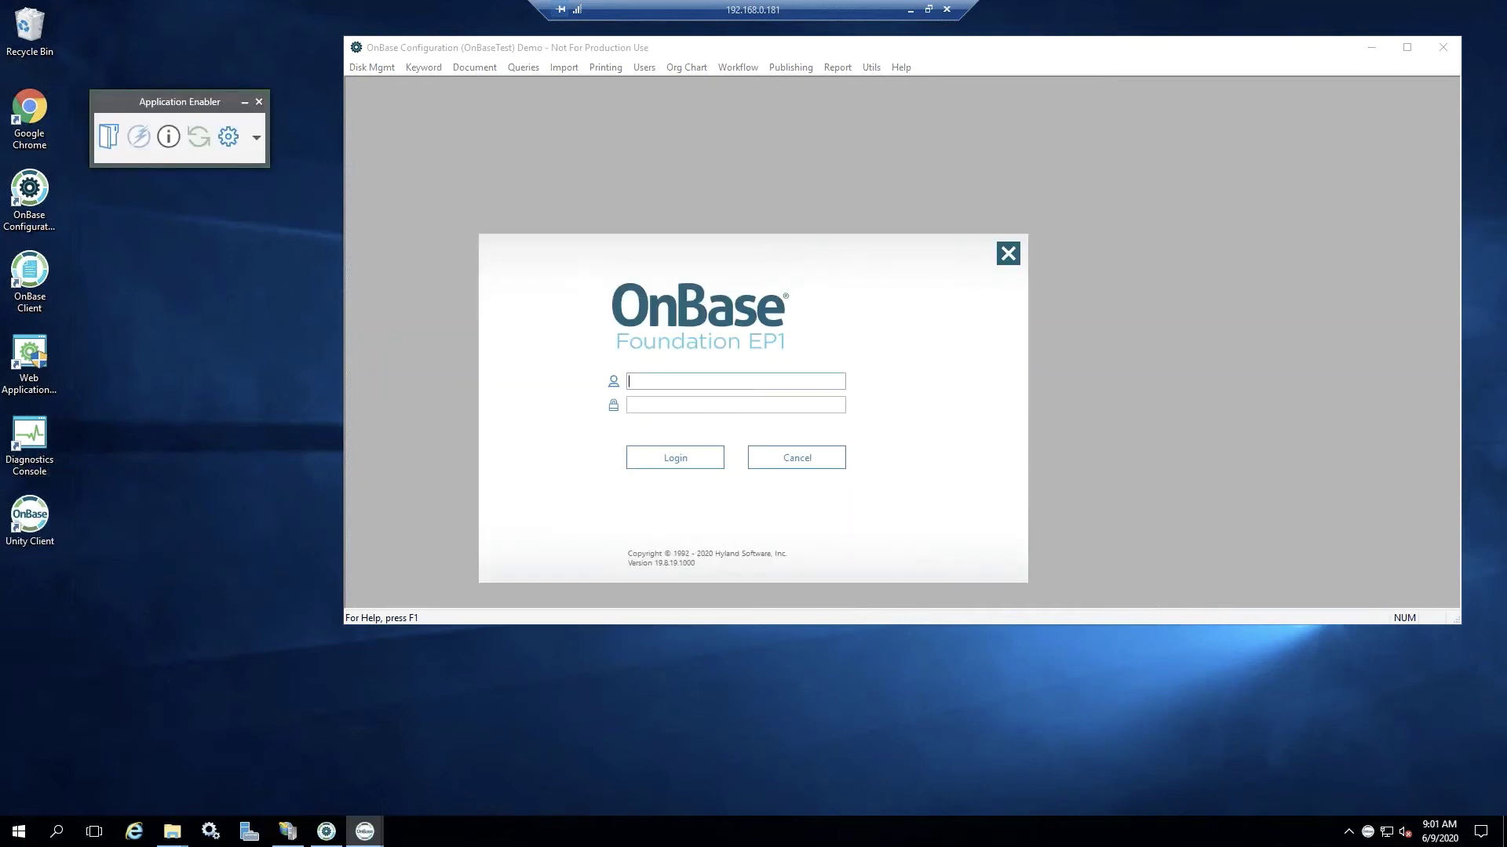
text(MANAGER)
key(Tab)
text(password)
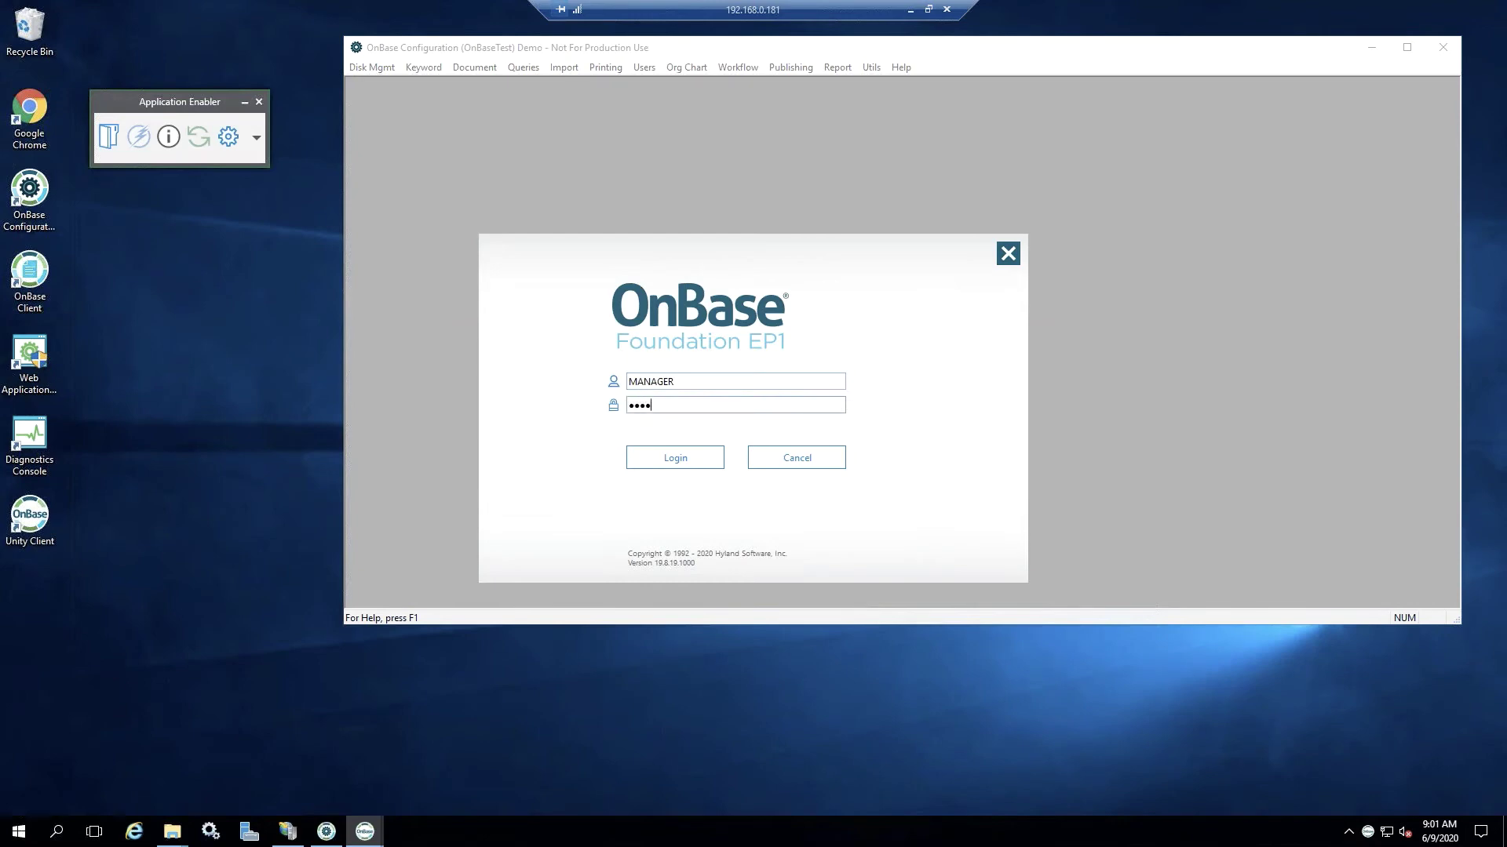
key(Return)
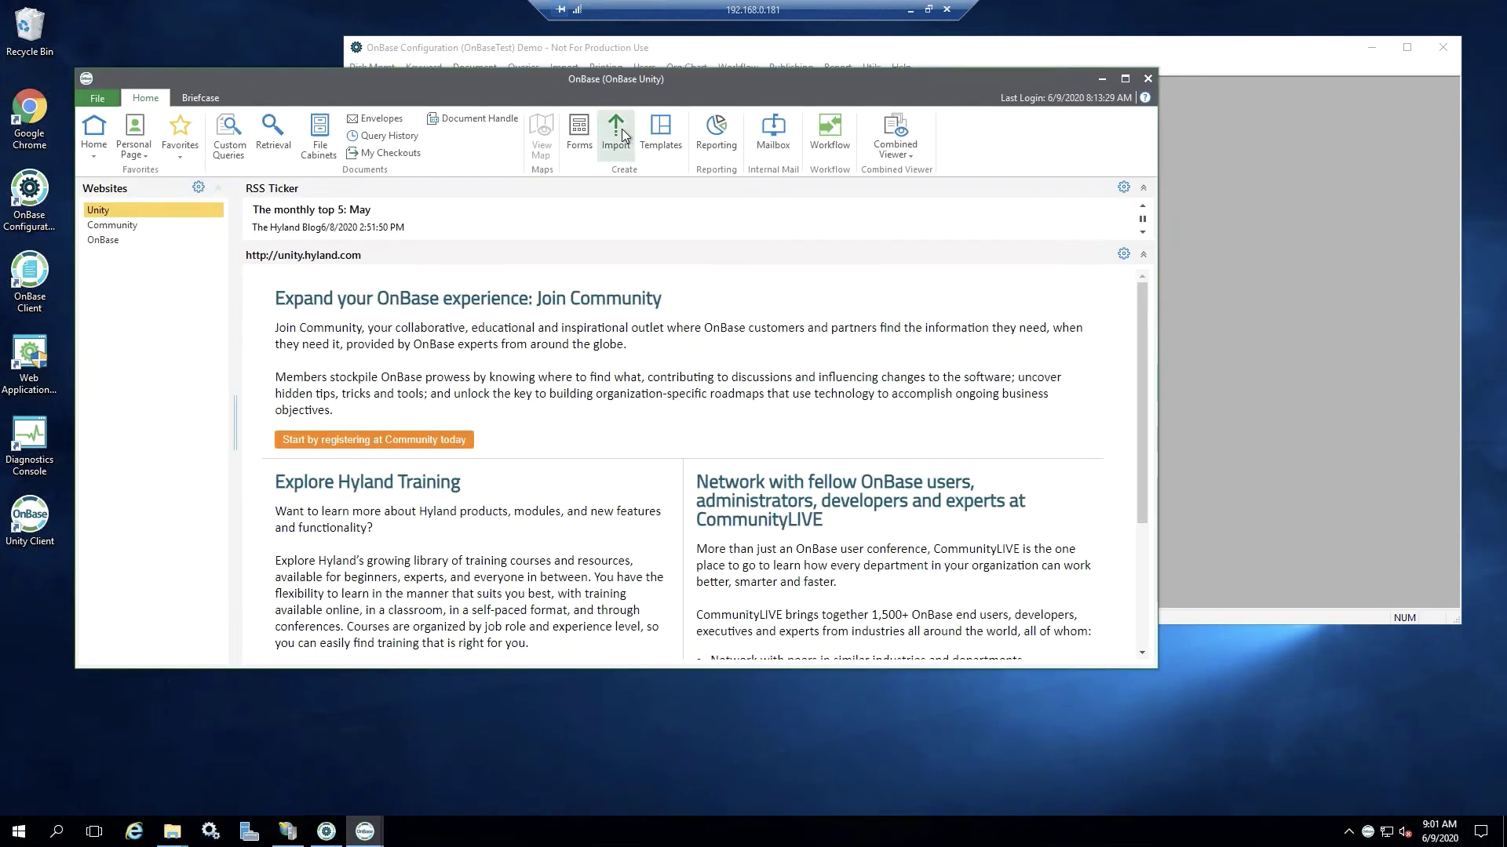
- Load RESUME.jpg from the Pictures > HR folder into the Import panel
click(622, 128)
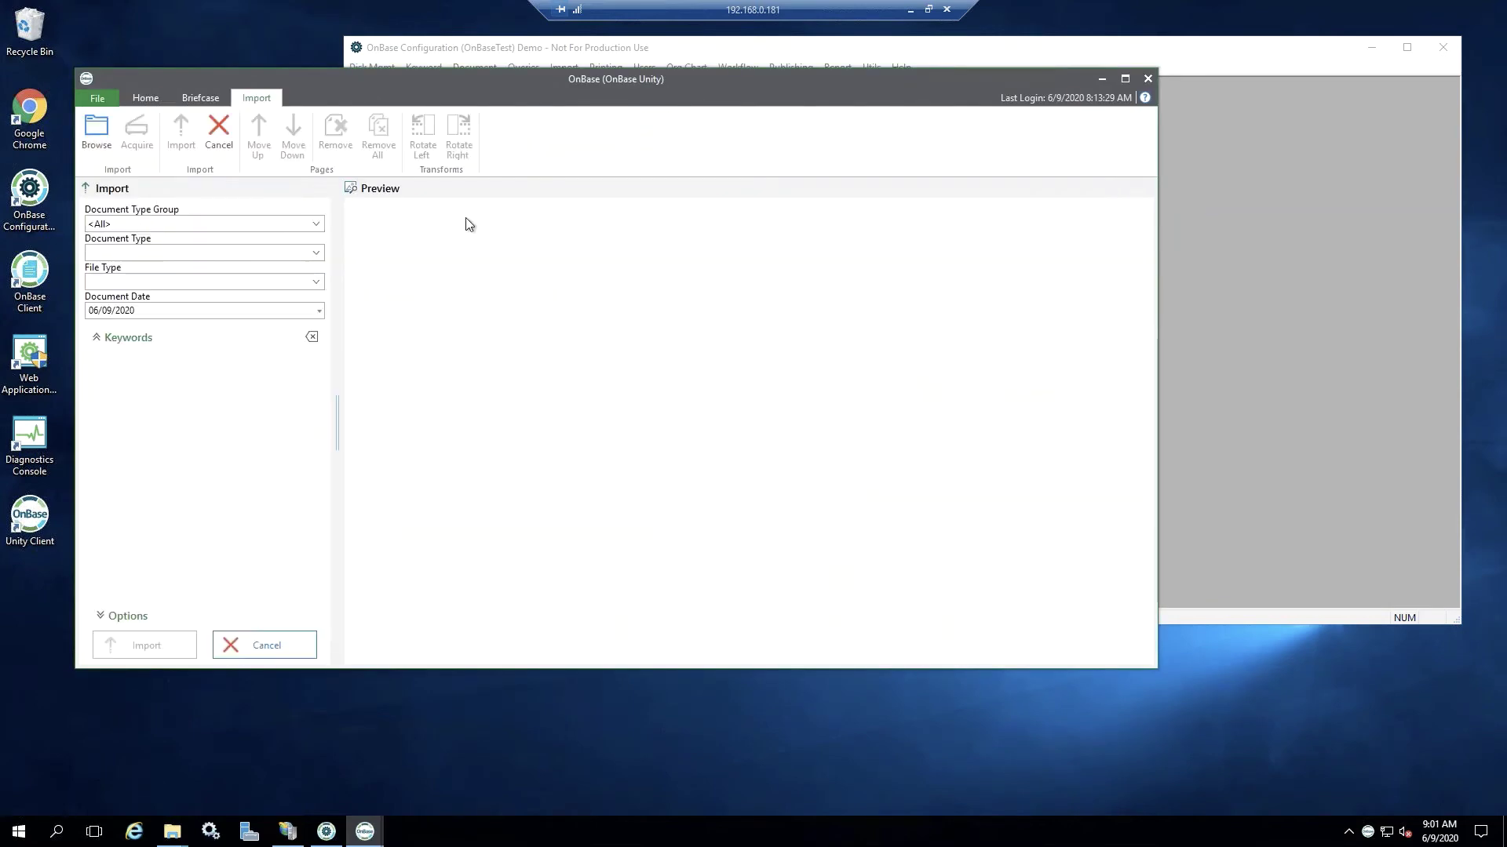
click(97, 129)
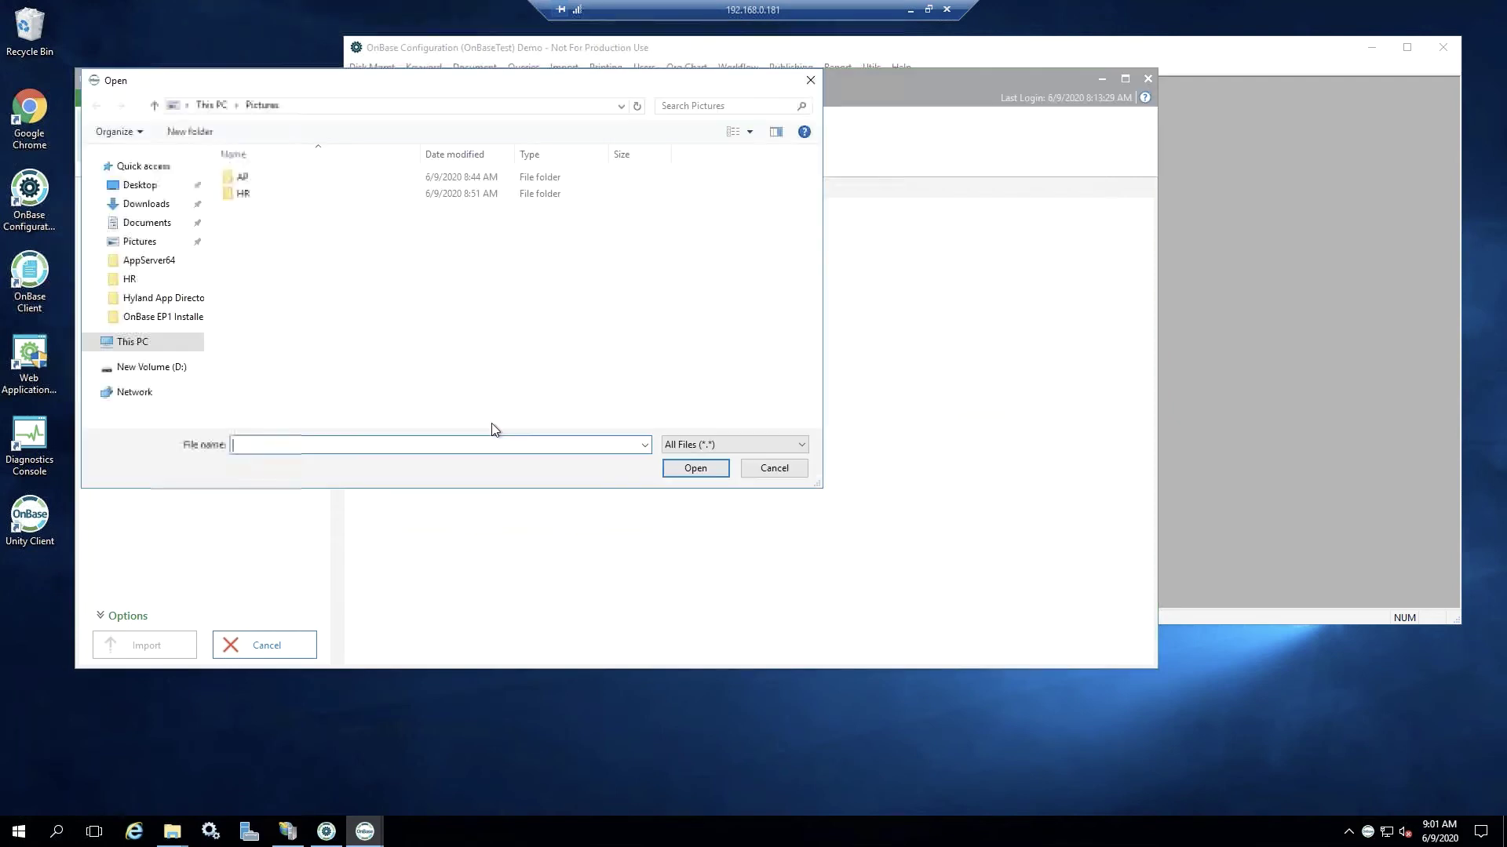
double_click(246, 190)
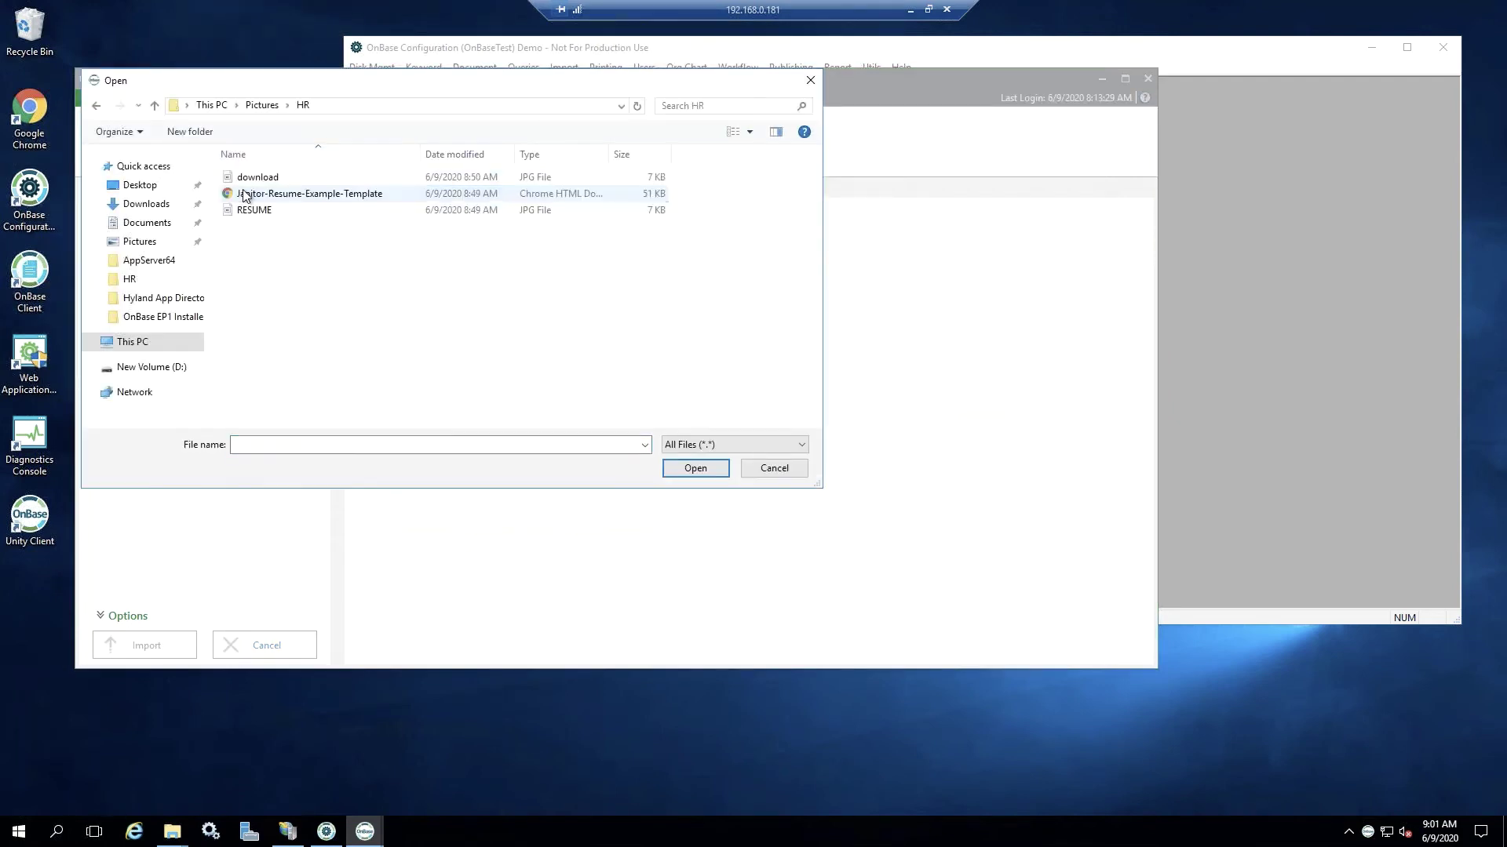
double_click(251, 210)
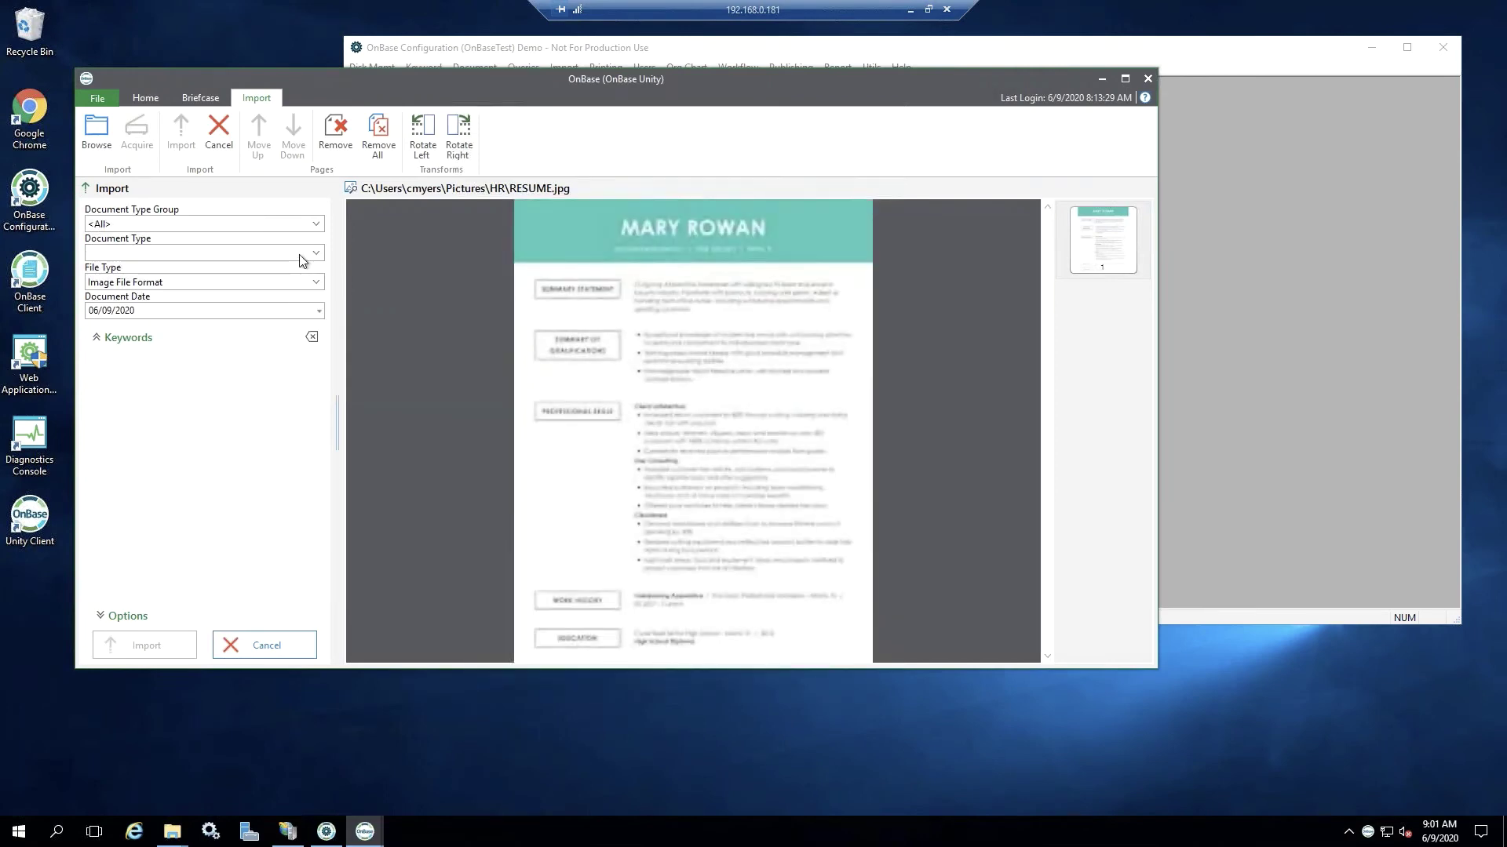
- Set the Document Type Group to HR, clearing the mistaken invoice type
click(316, 253)
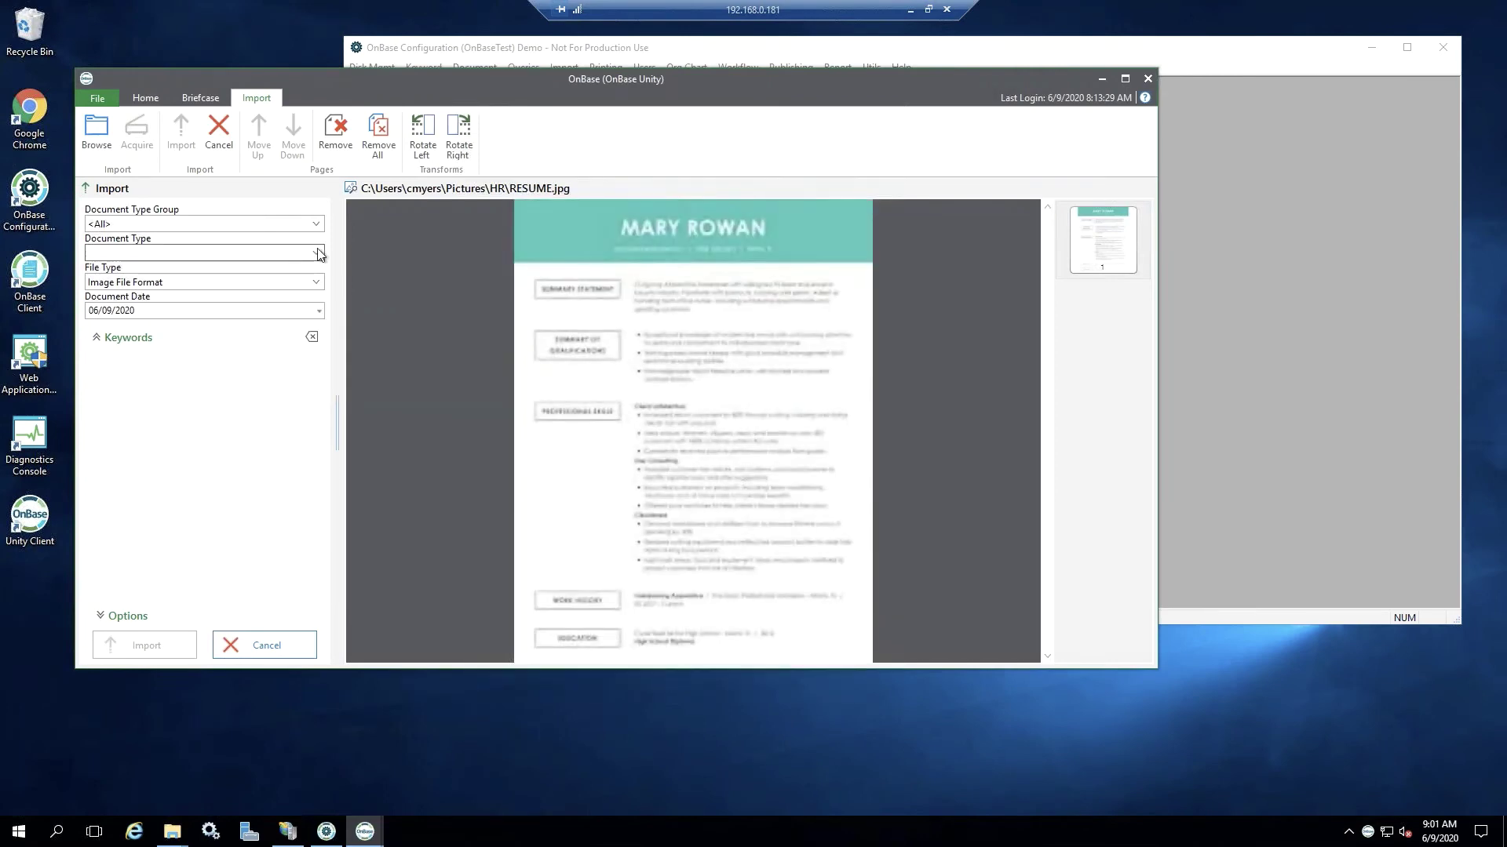
text(a)
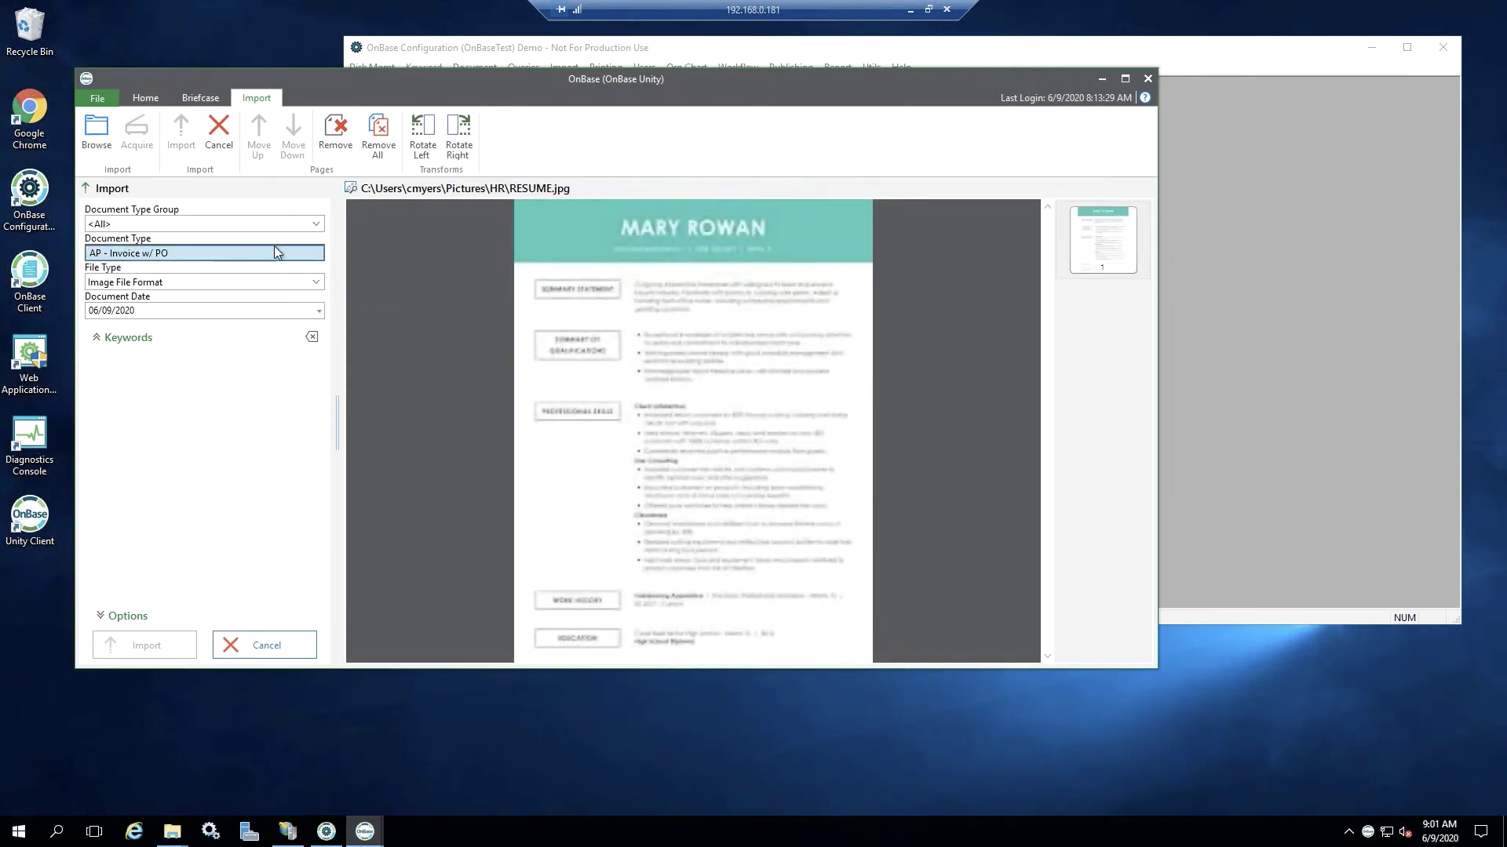
click(321, 225)
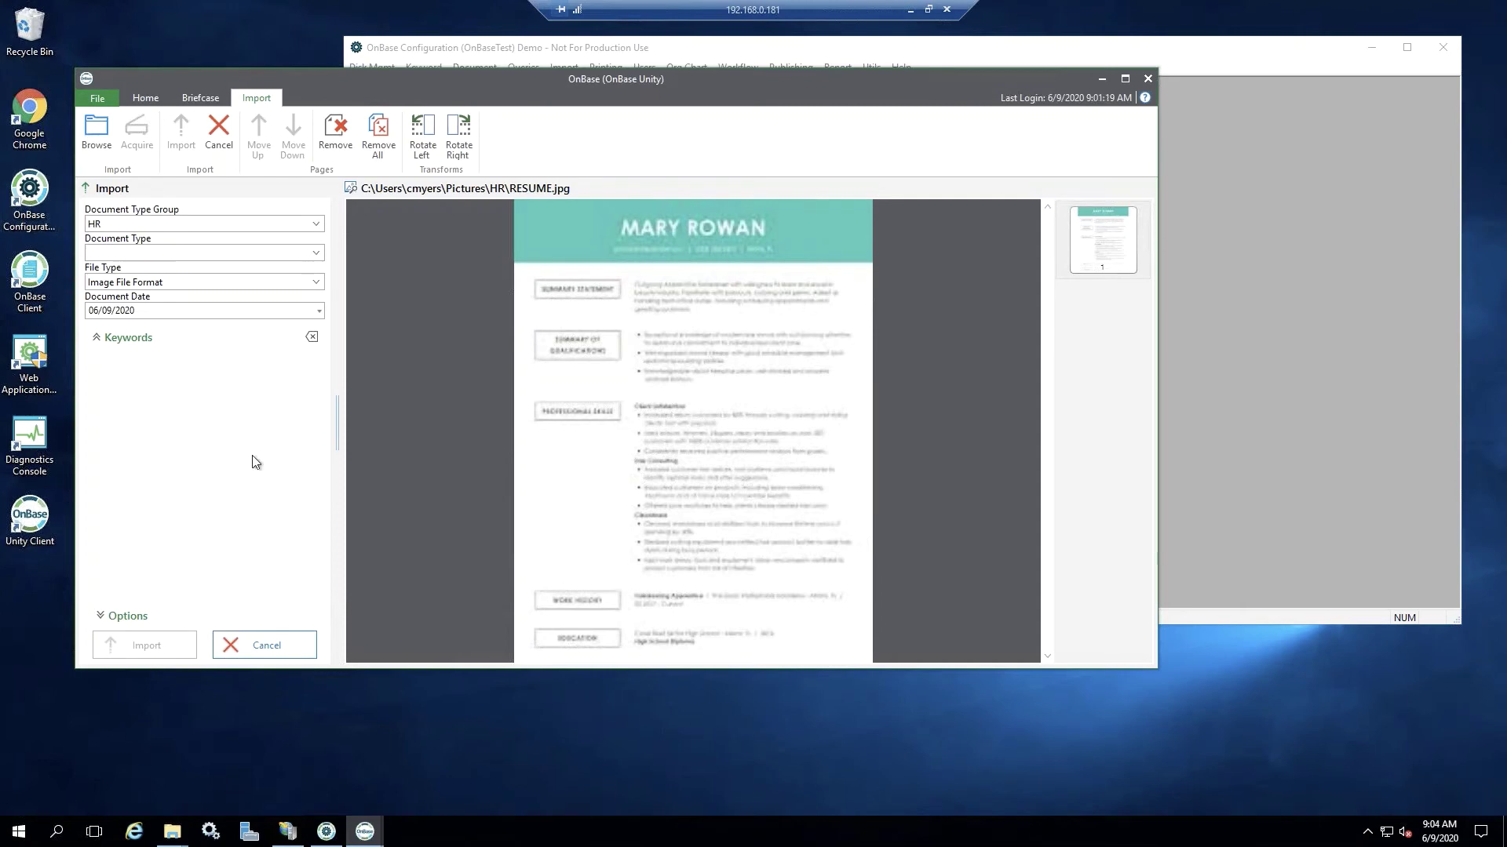
- Import RESUME.jpg as HR - Resume with the employee's name, ID number and SSN keywords
click(320, 255)
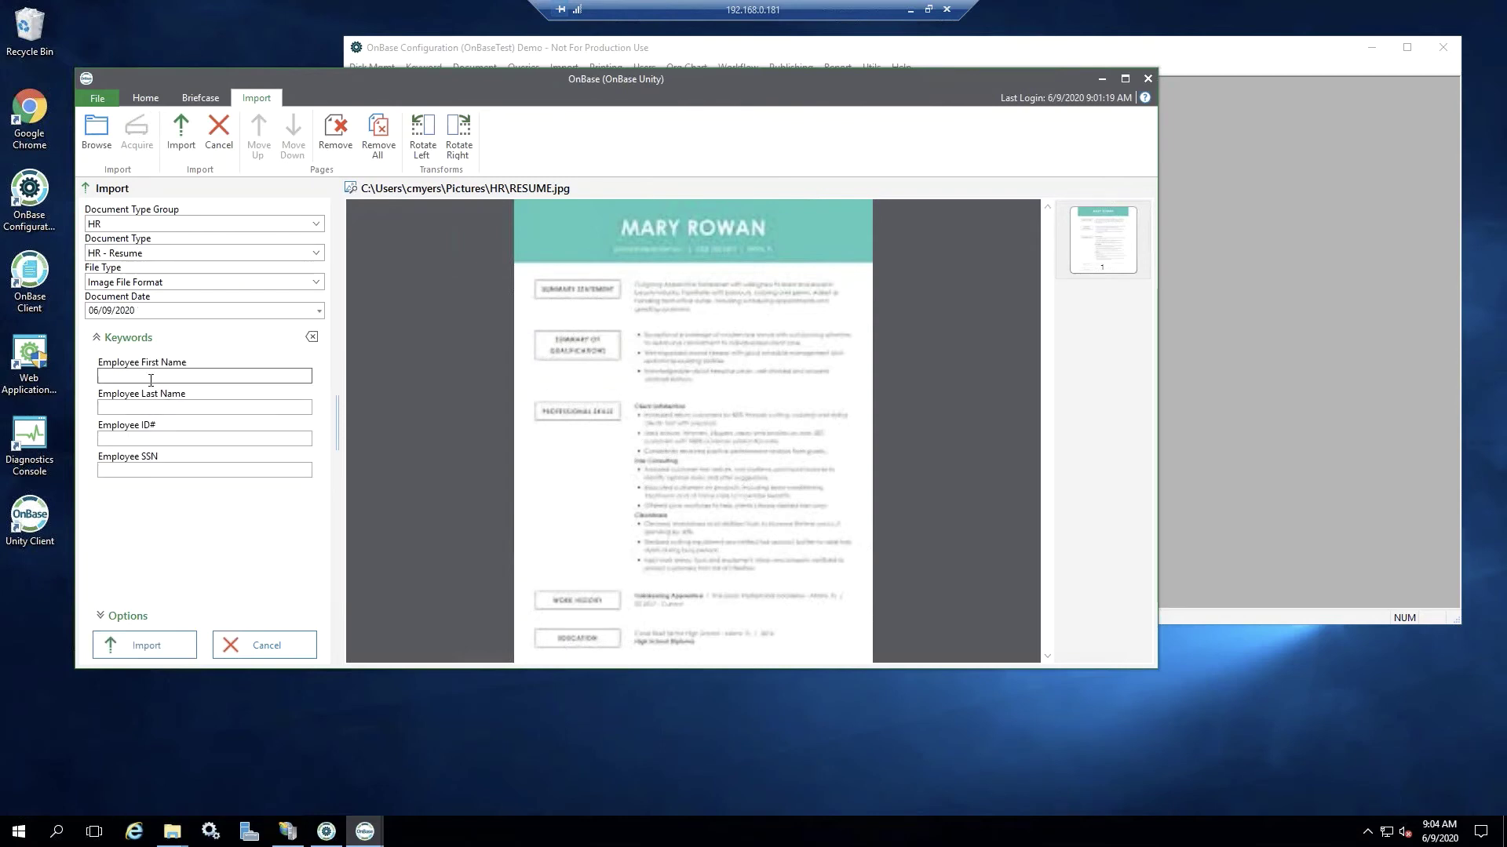
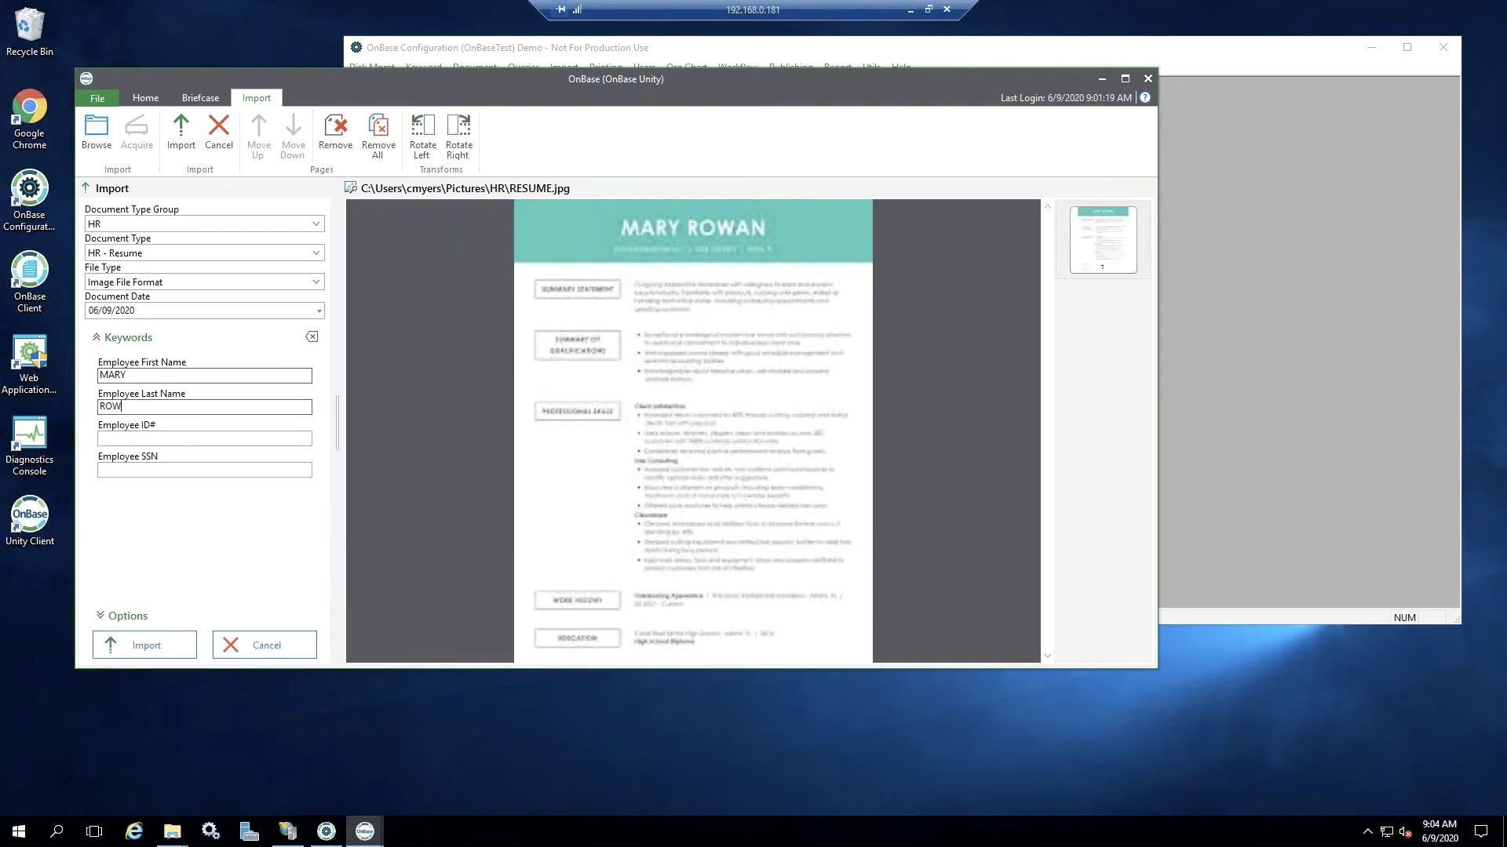
key(Tab)
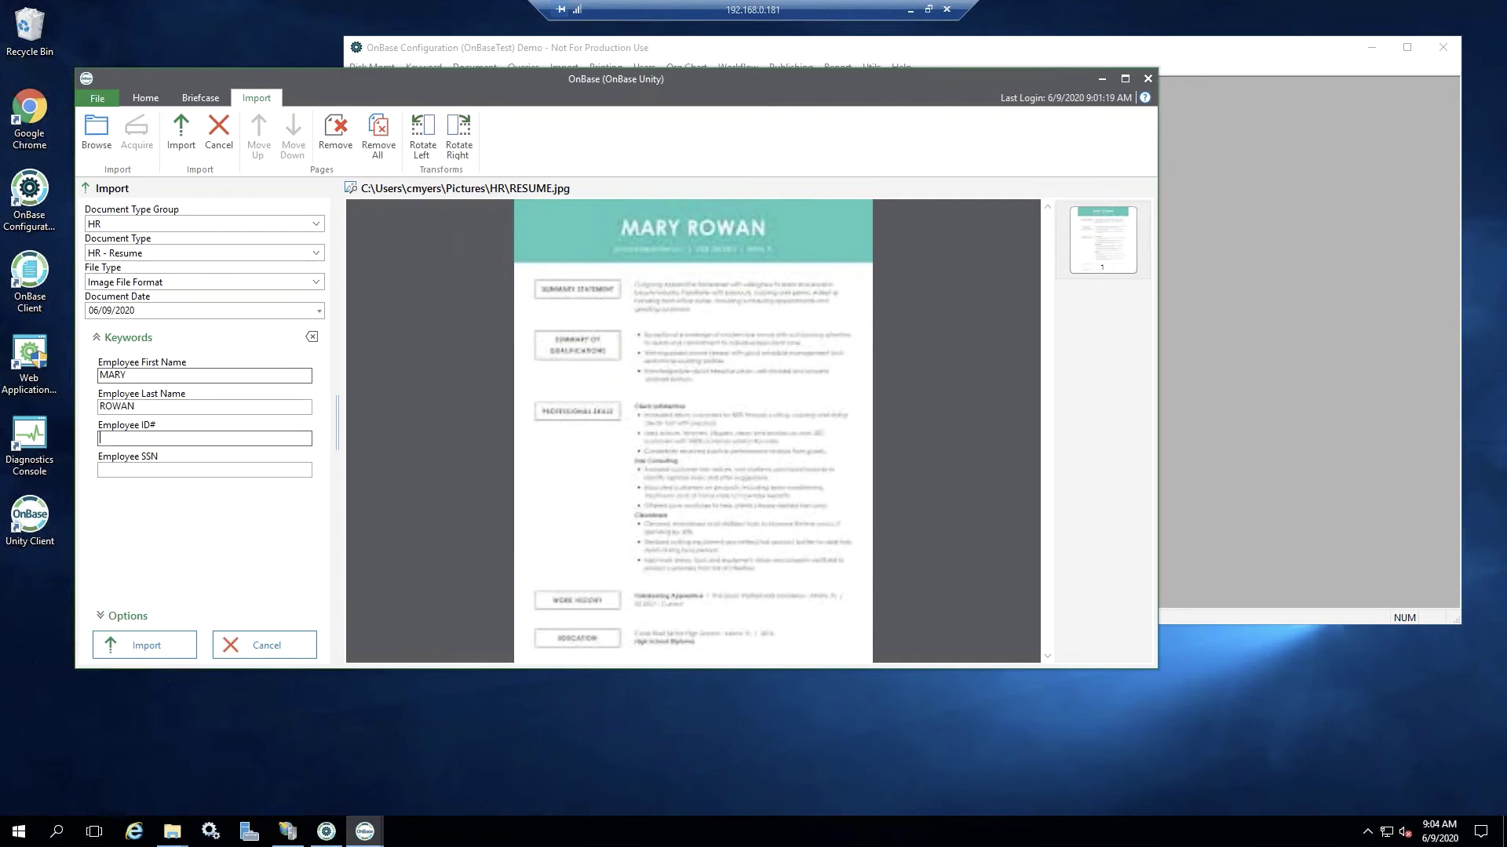
text(1234)
key(Tab)
text(134)
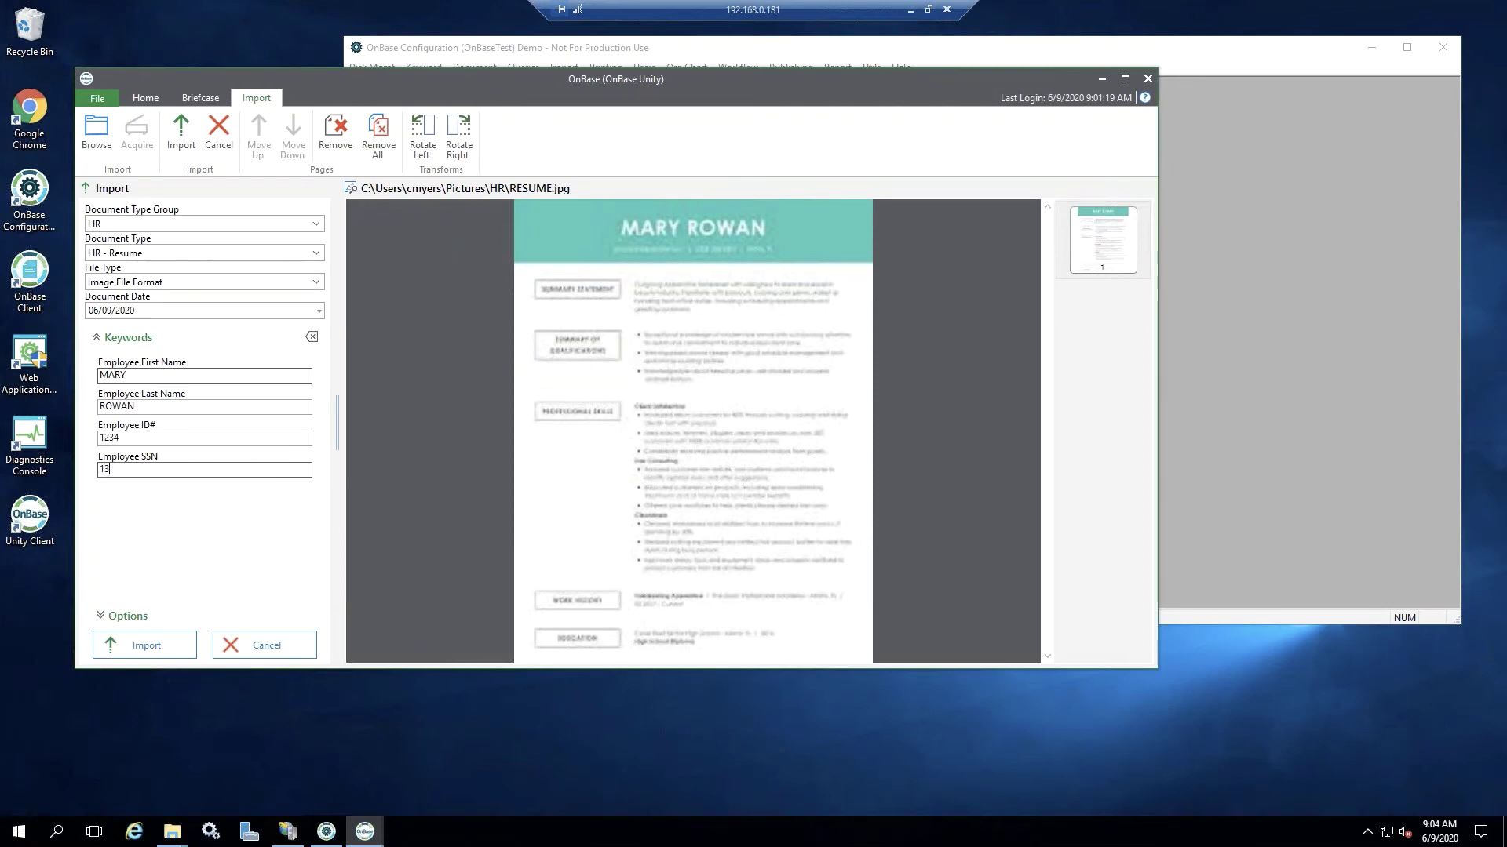
key(BackSpace)
text(23456789)
click(169, 653)
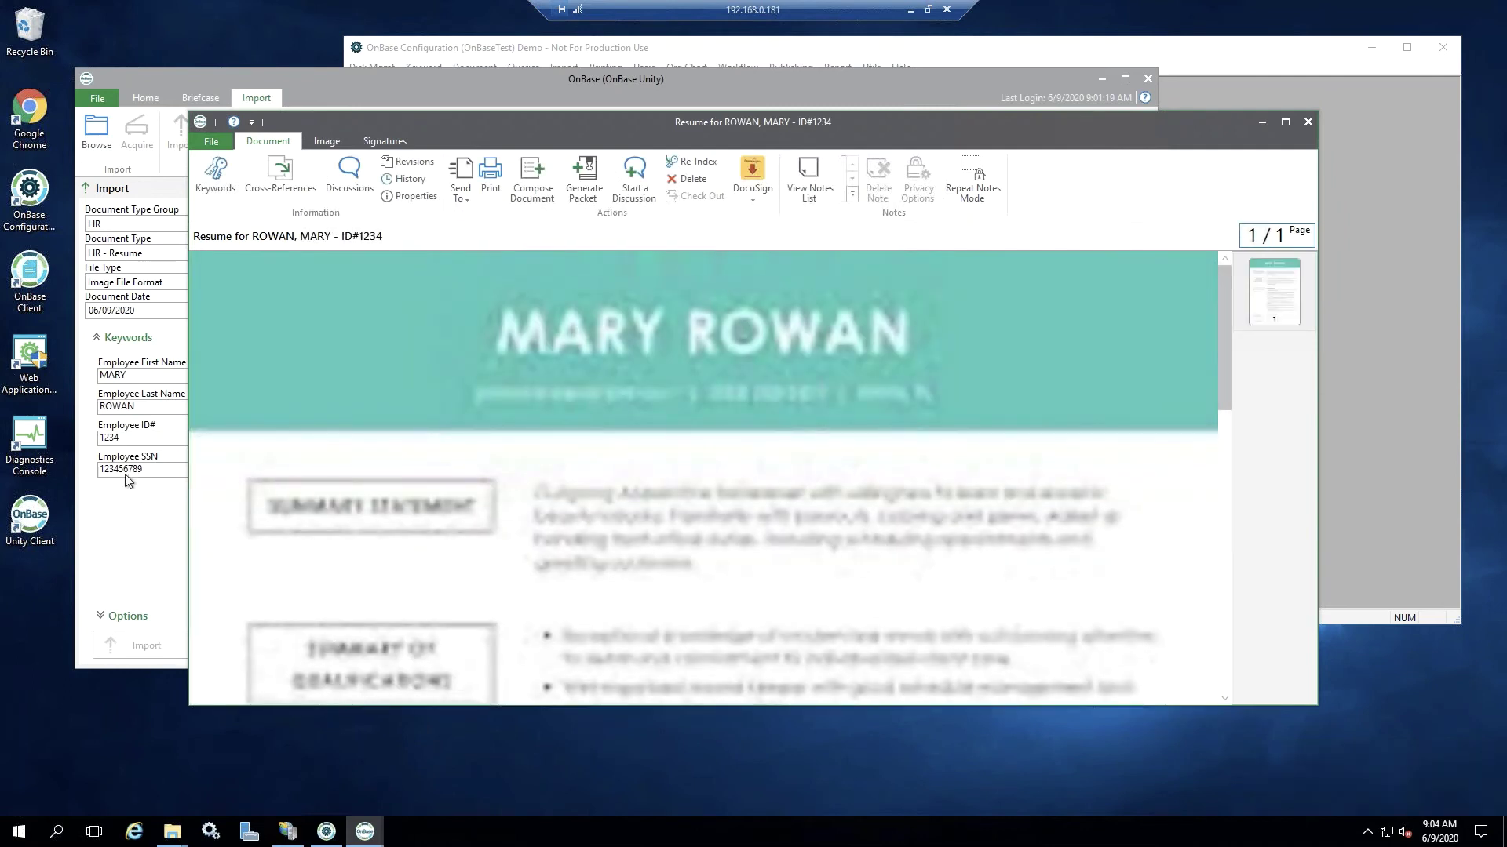
- Show the imported resume's keywords, including the unmasked Employee SSN, in the information panel
click(216, 186)
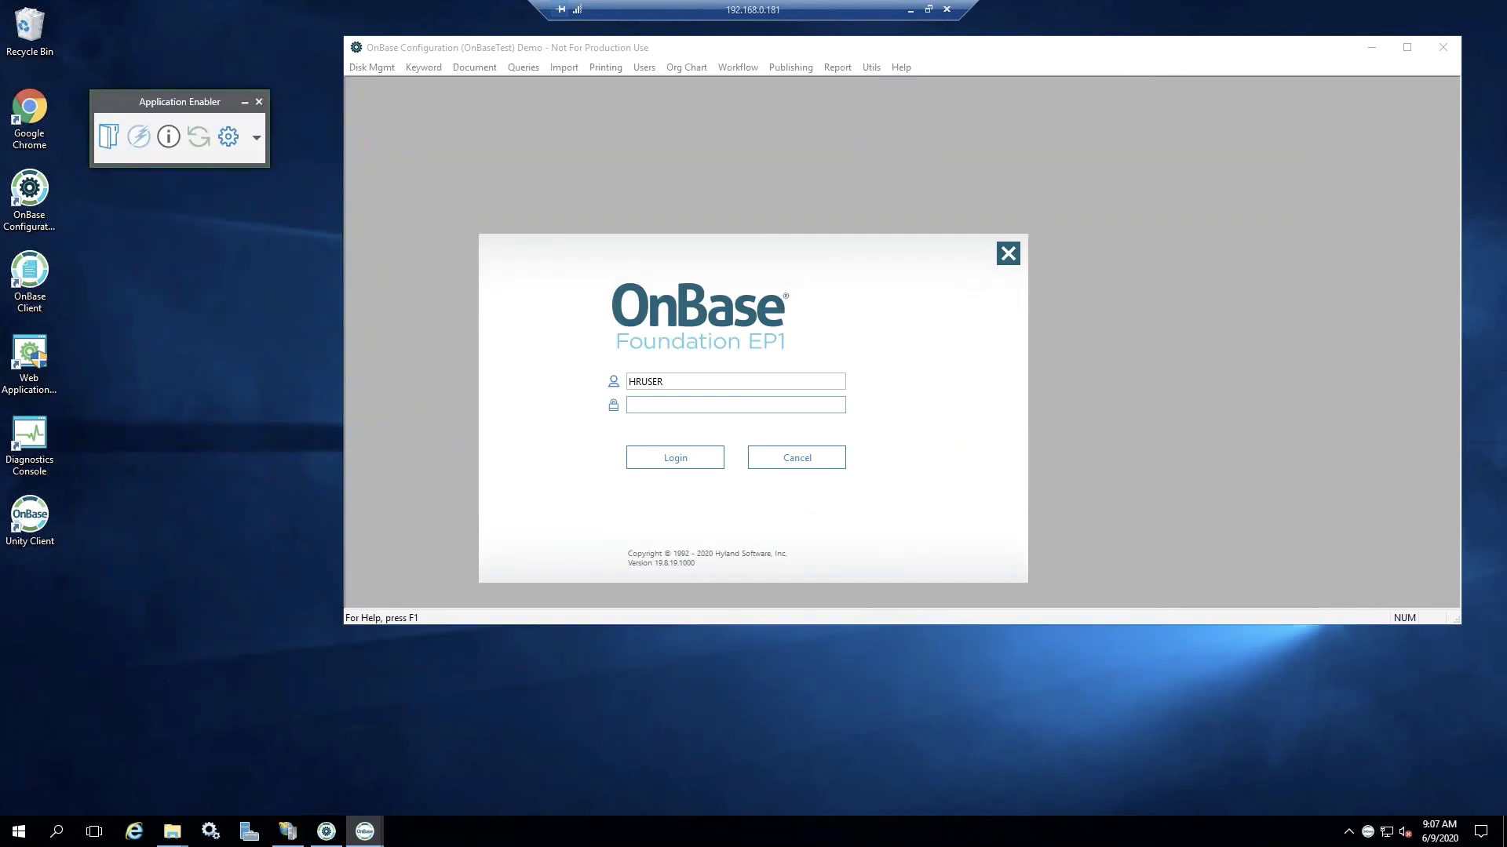
- Log in to Unity as the HR user with that user's password
text(password)
click(689, 461)
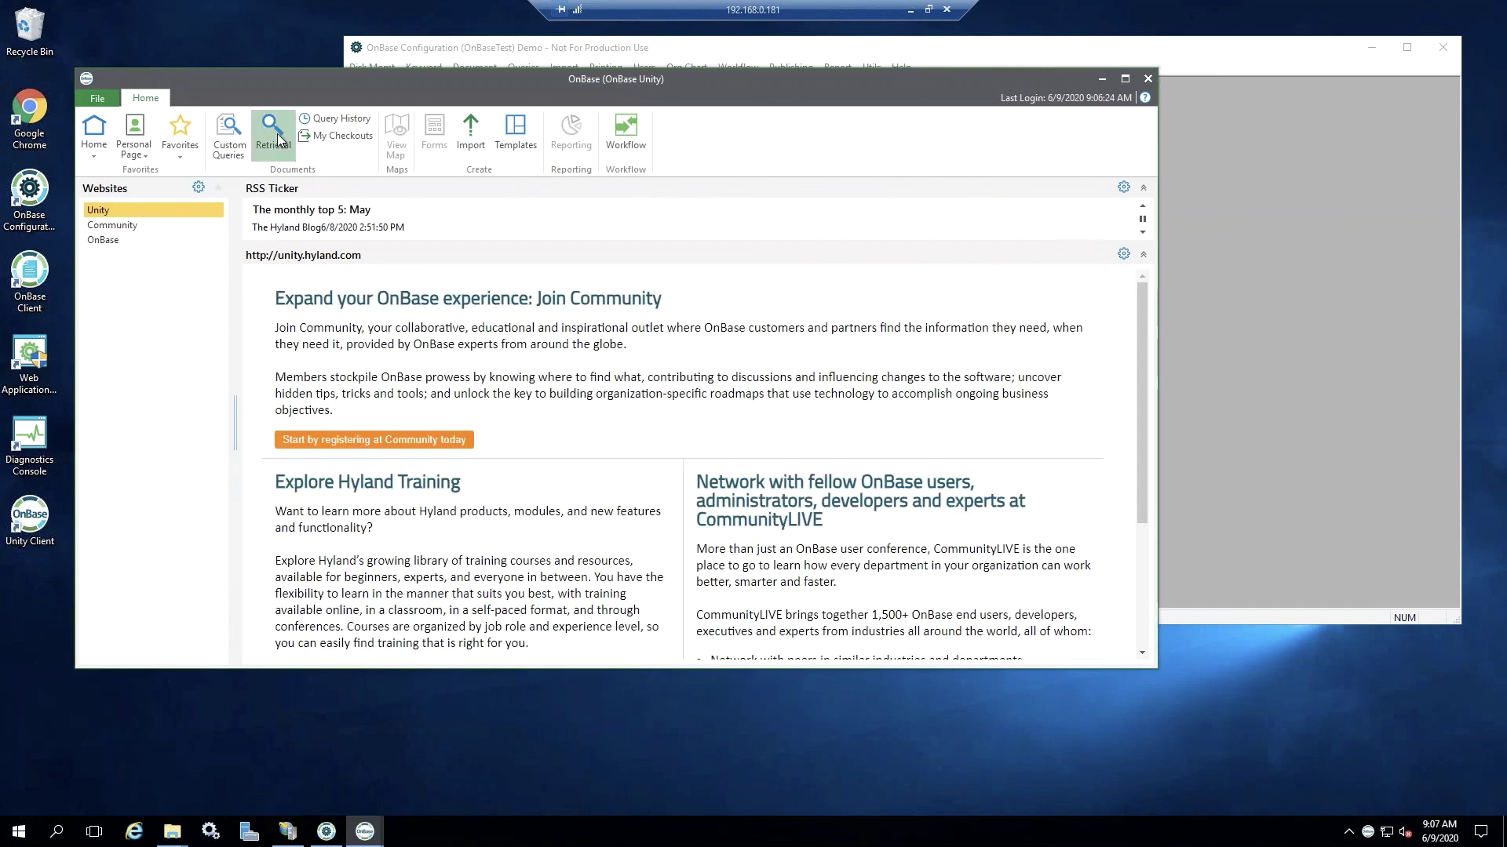
- Search HR - Resume documents from 6/9/2020 onward and select the one resume found
click(275, 135)
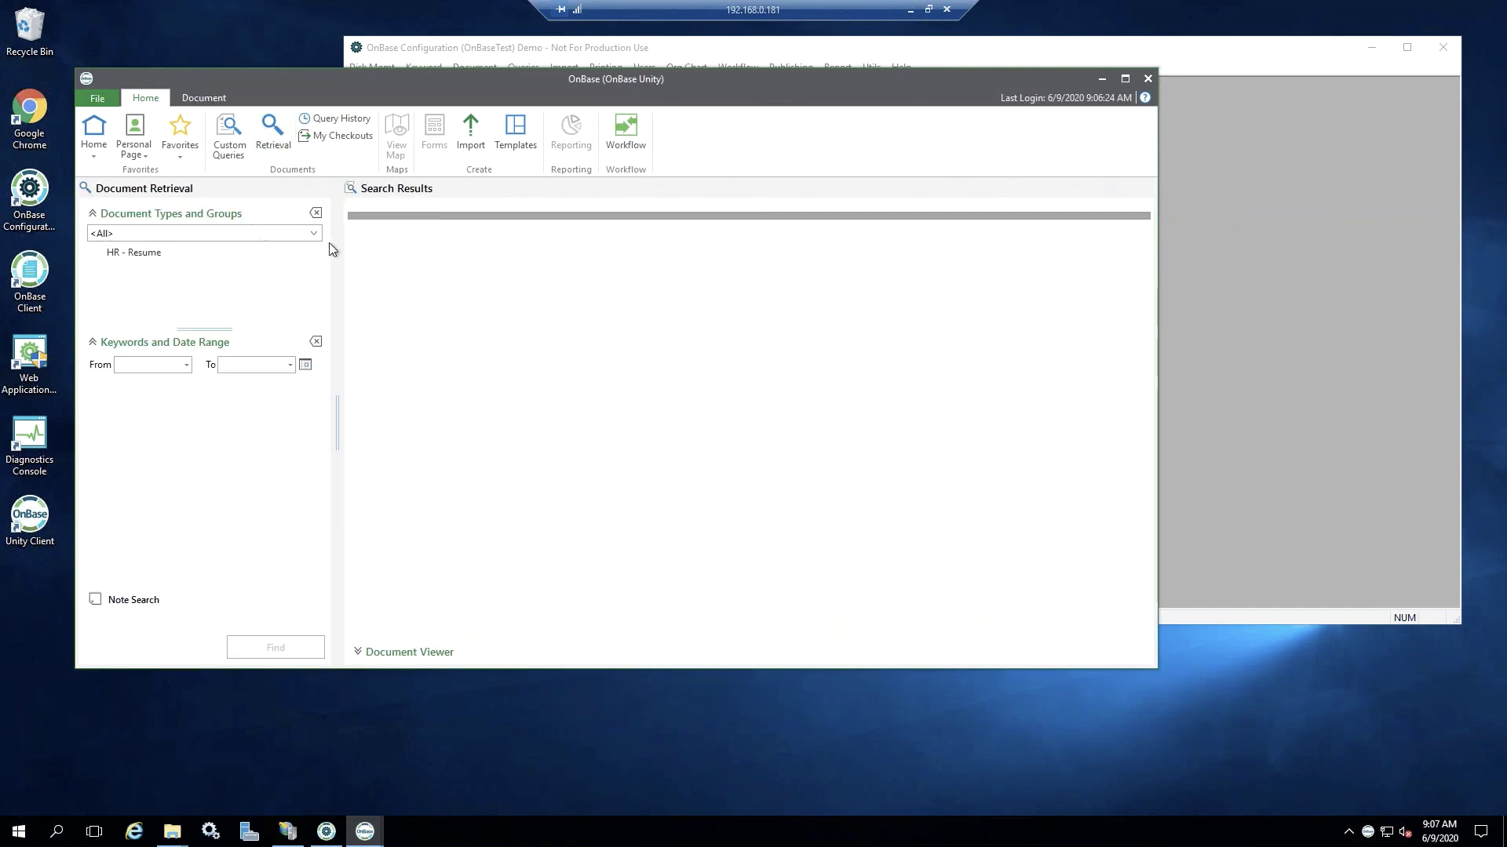
click(150, 258)
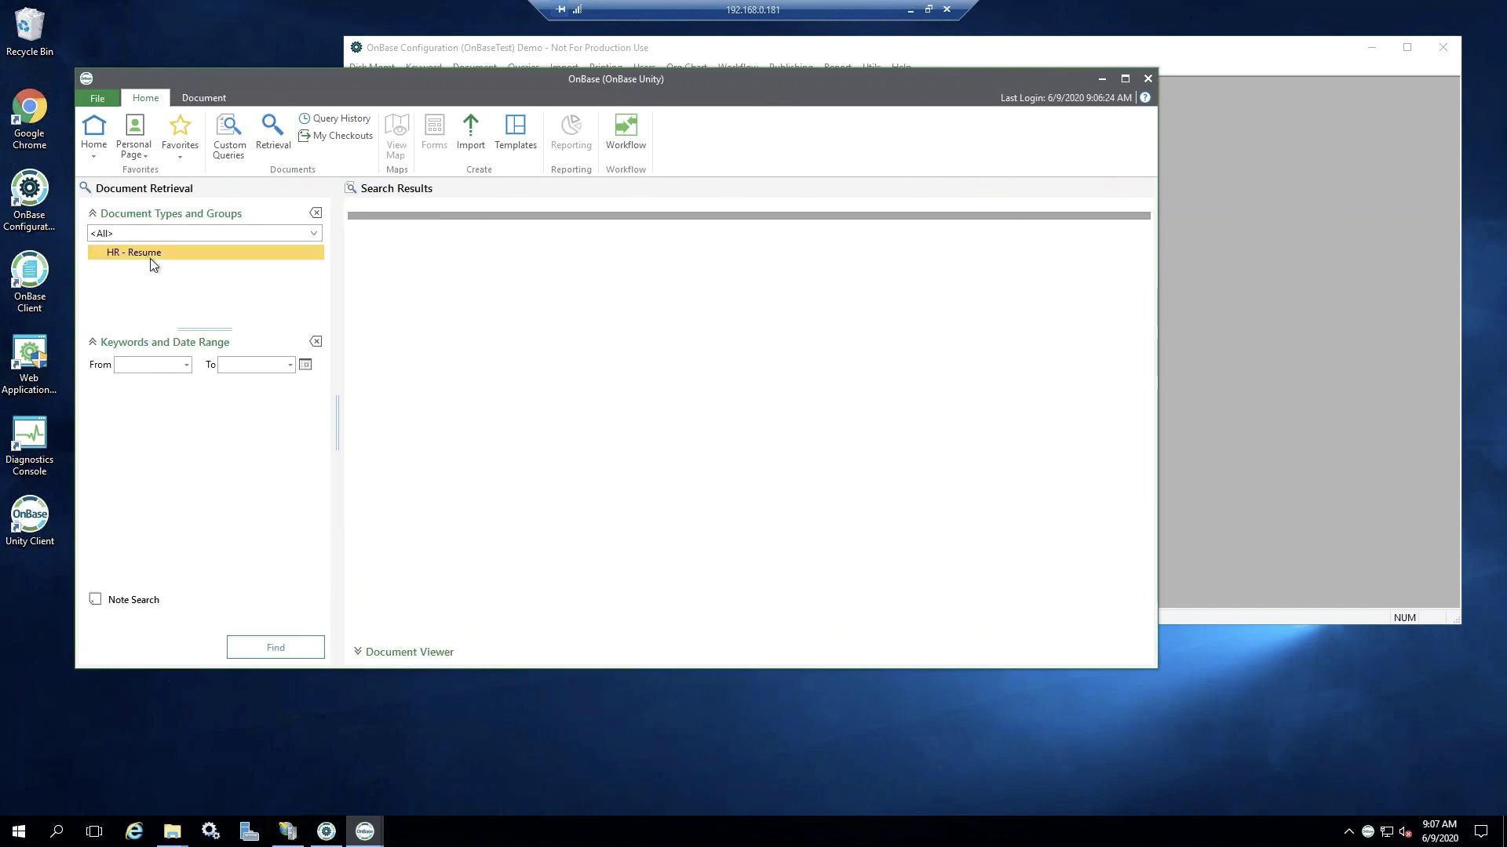
click(188, 366)
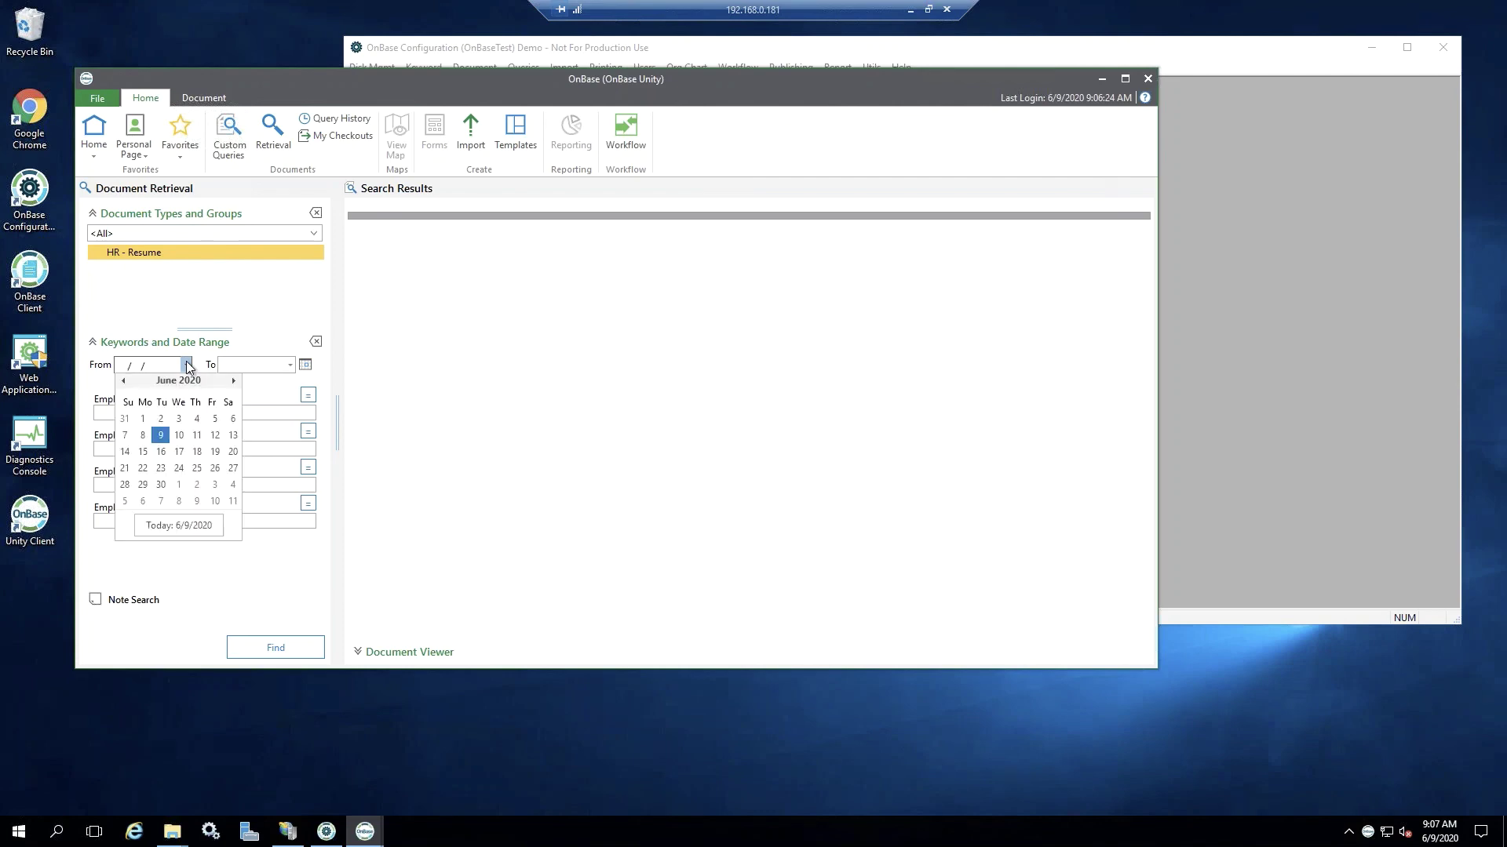
click(160, 434)
click(267, 652)
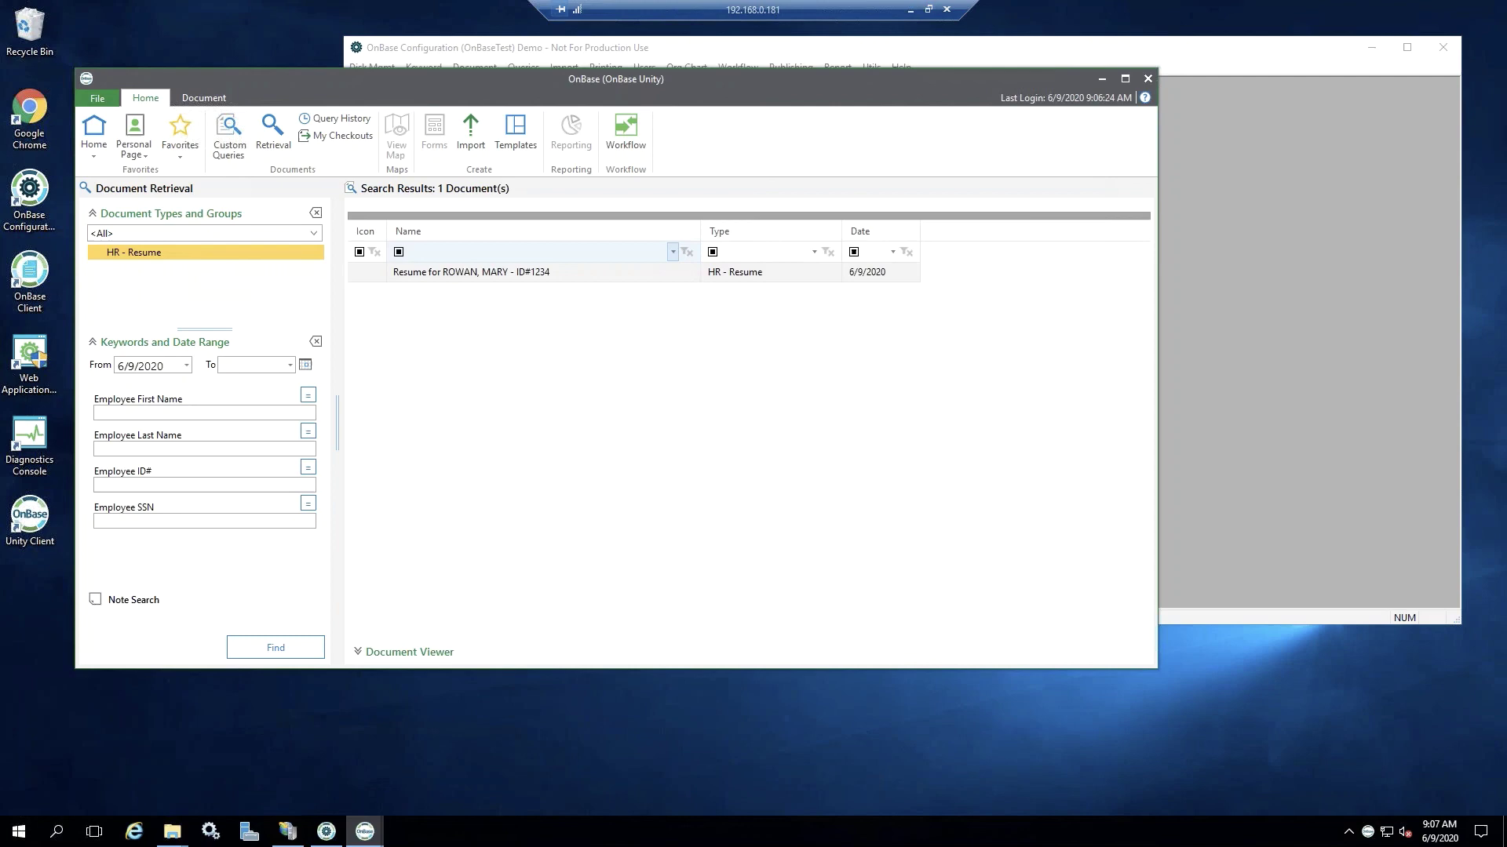
click(449, 276)
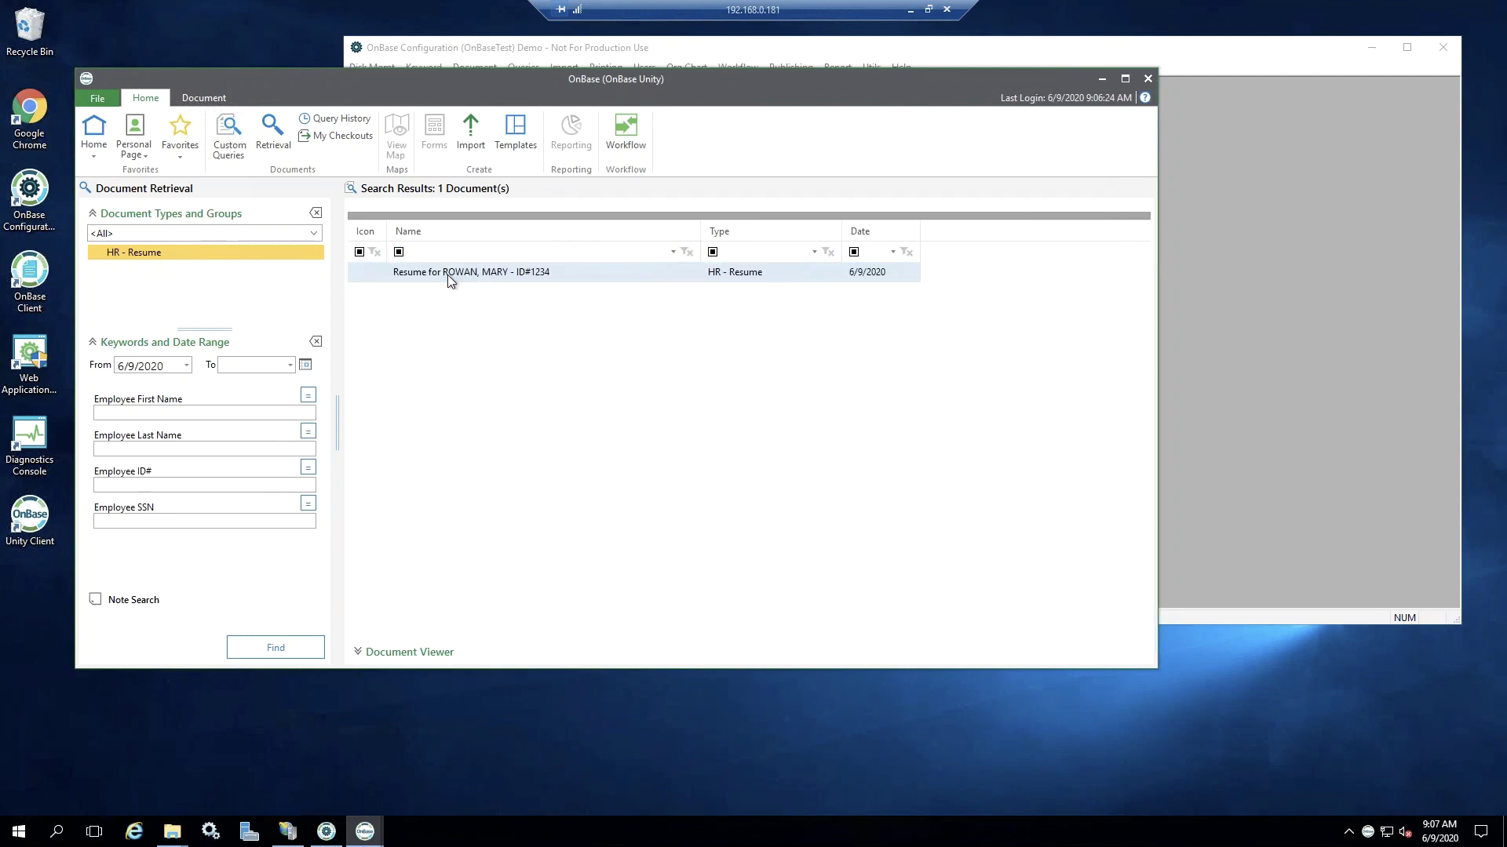
- Open the resume and show its keywords, with Employee SSN masked except the last four digits
double_click(447, 275)
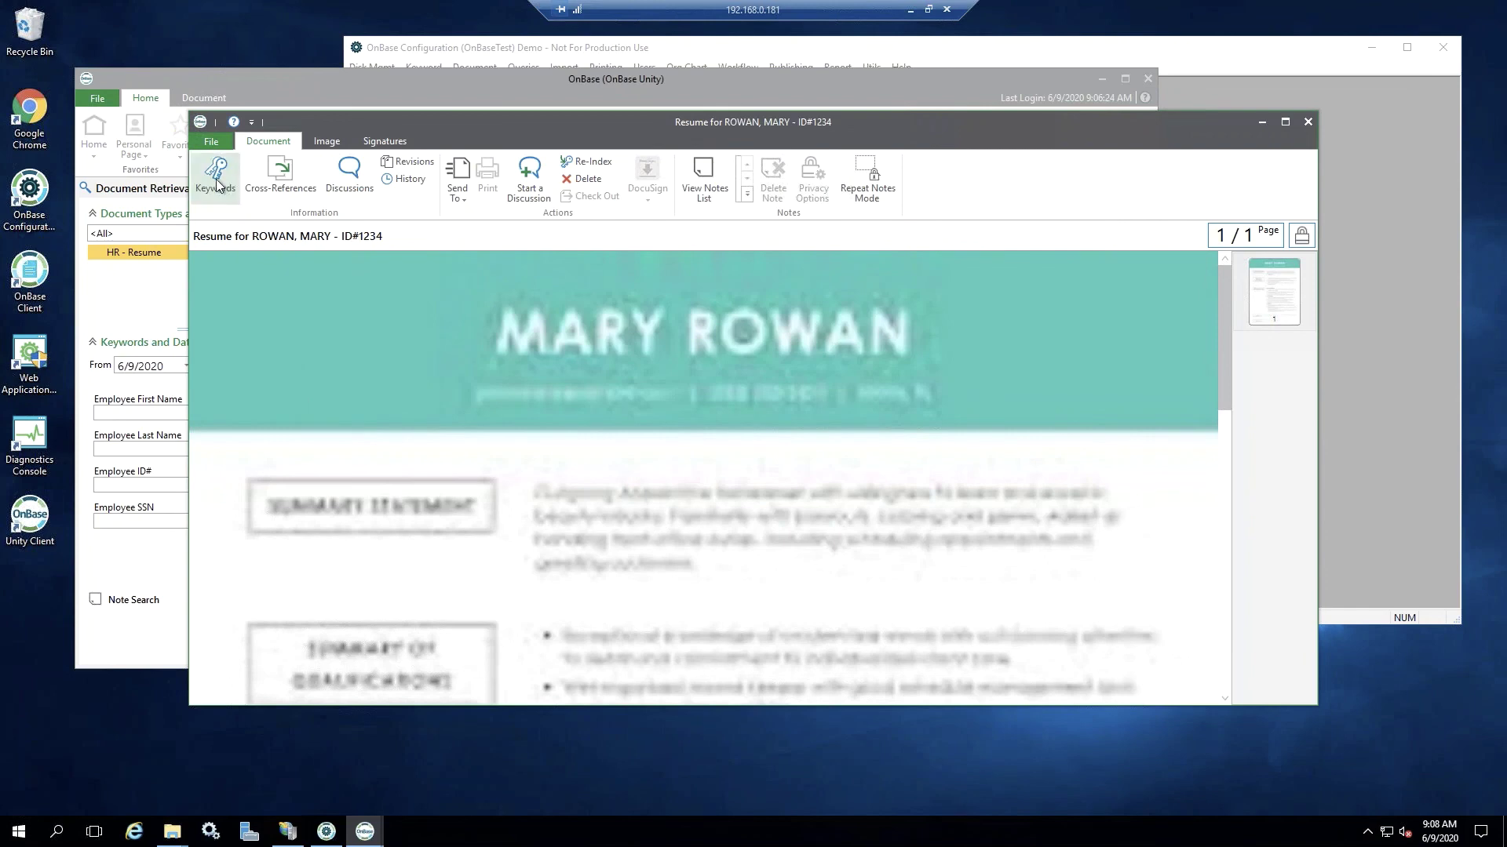
click(217, 187)
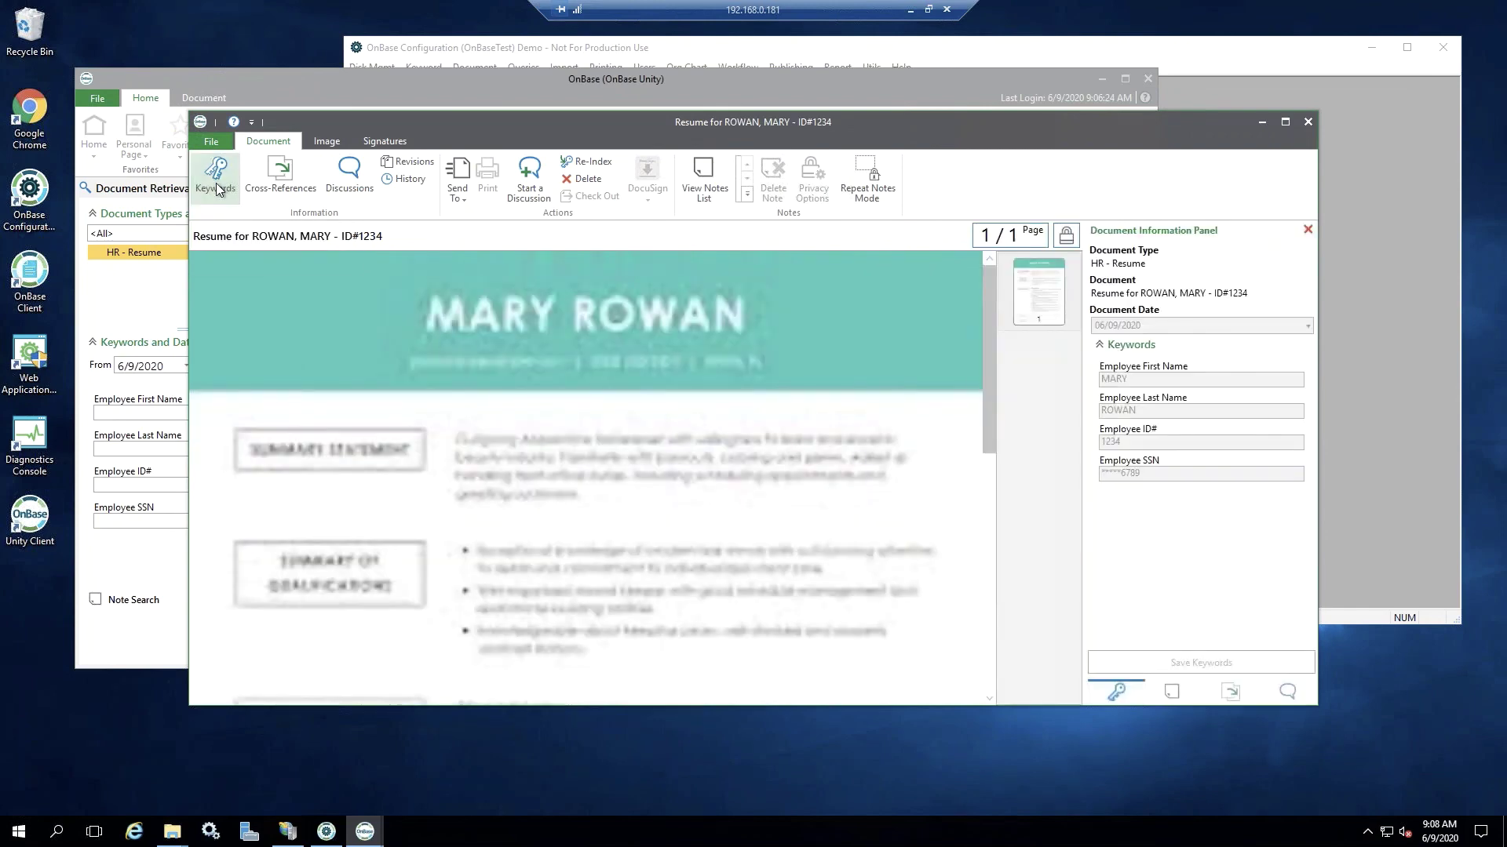